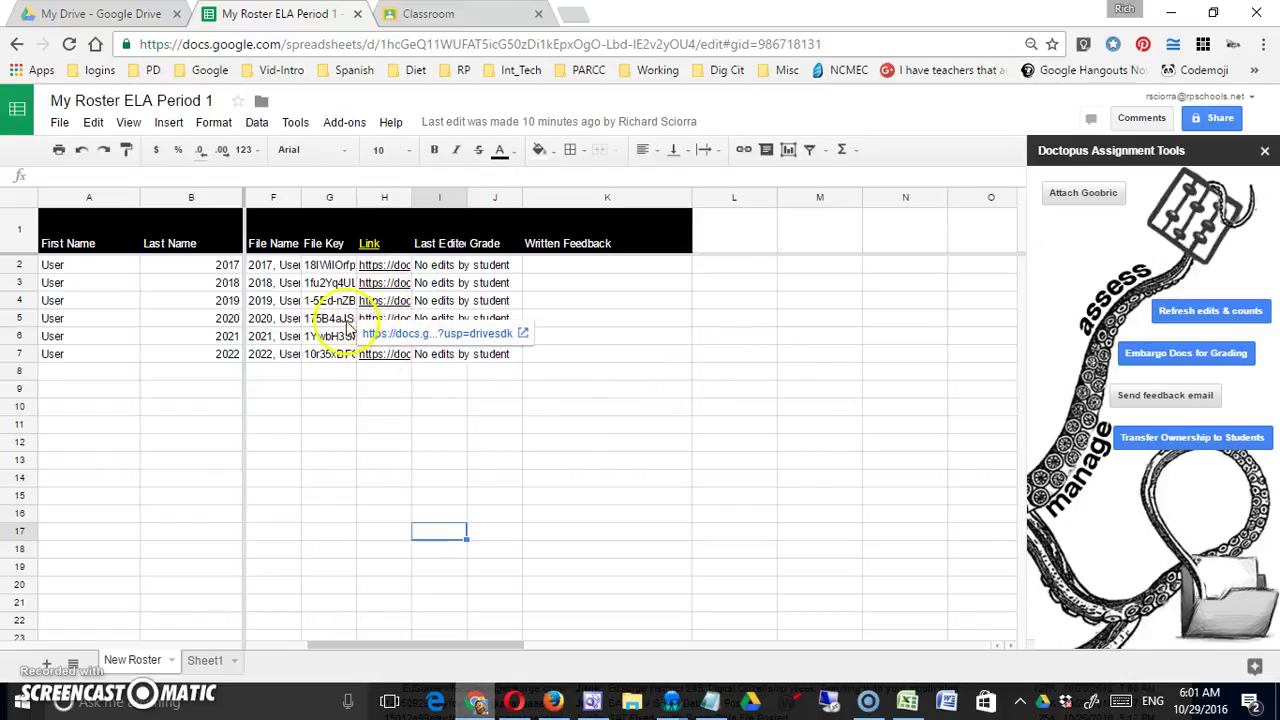
Widen the Link column to show full URLs and open the first student's H2 document in a new tab
left_click(450, 465)
left_click_drag(525, 200, 521, 199)
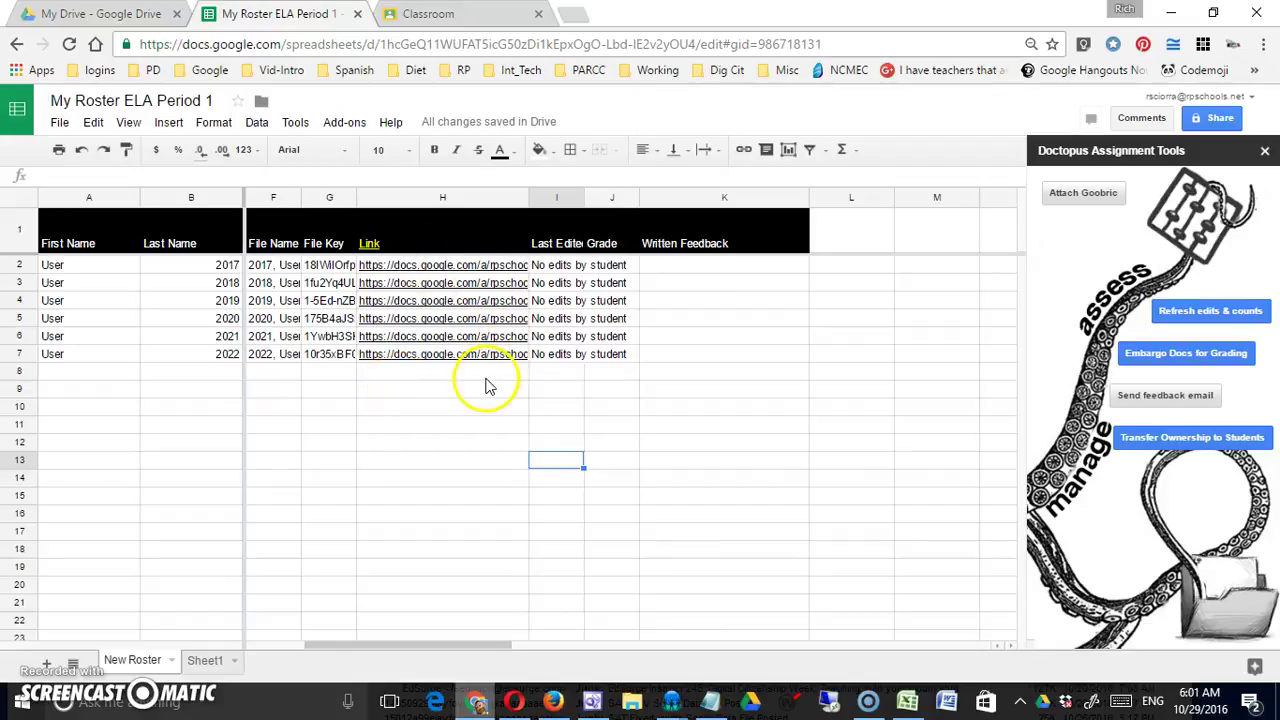
left_click(450, 268)
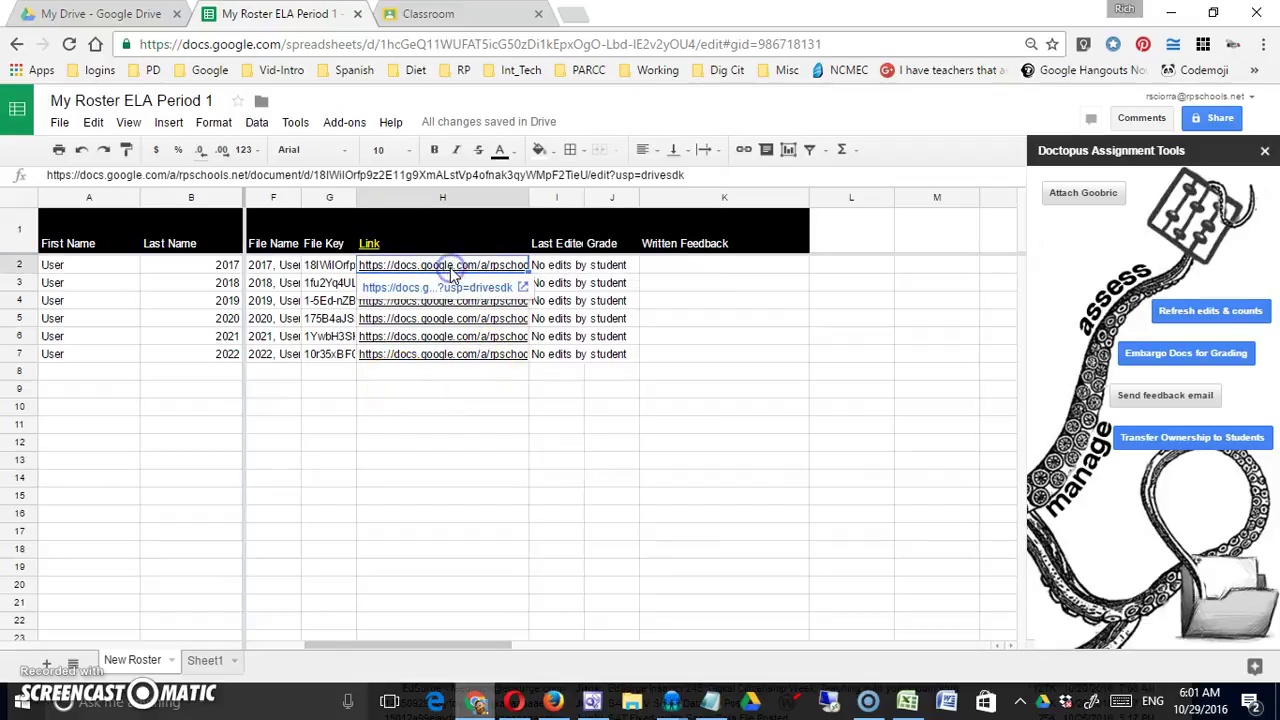
left_click(430, 287)
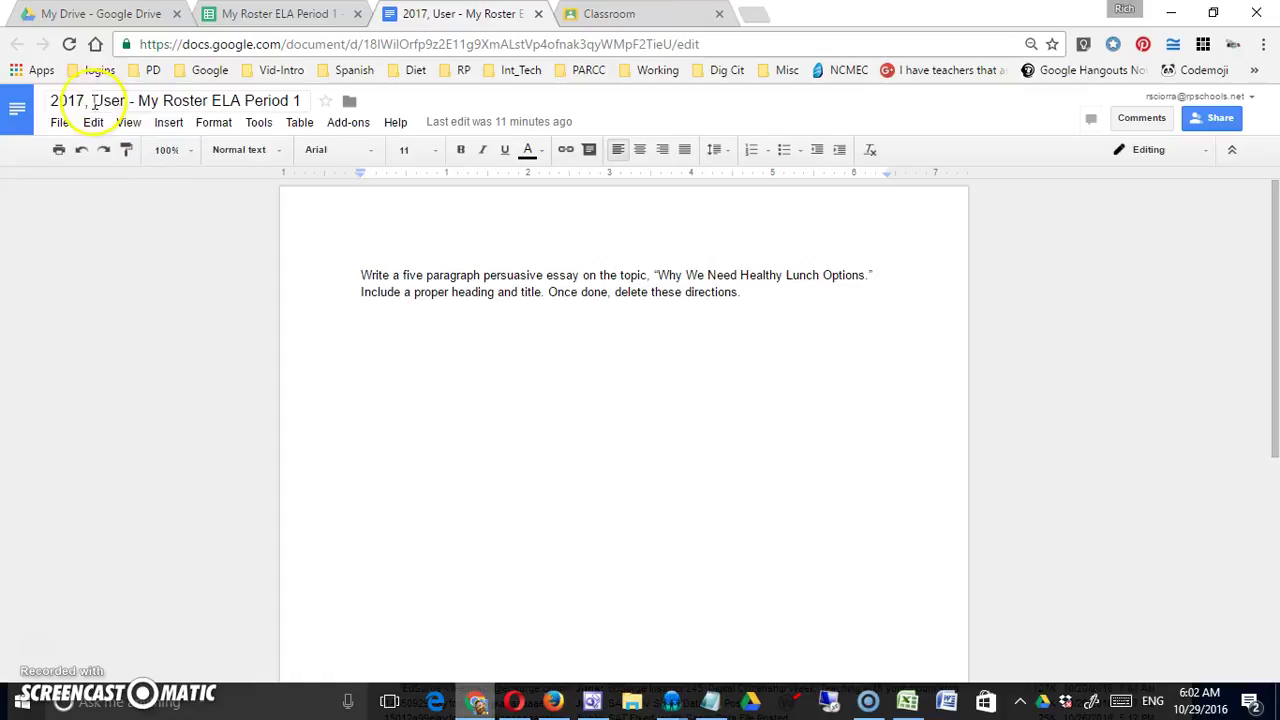
Try editing the first student's essay directions, then close the Google Doc tab
left_click(335, 279)
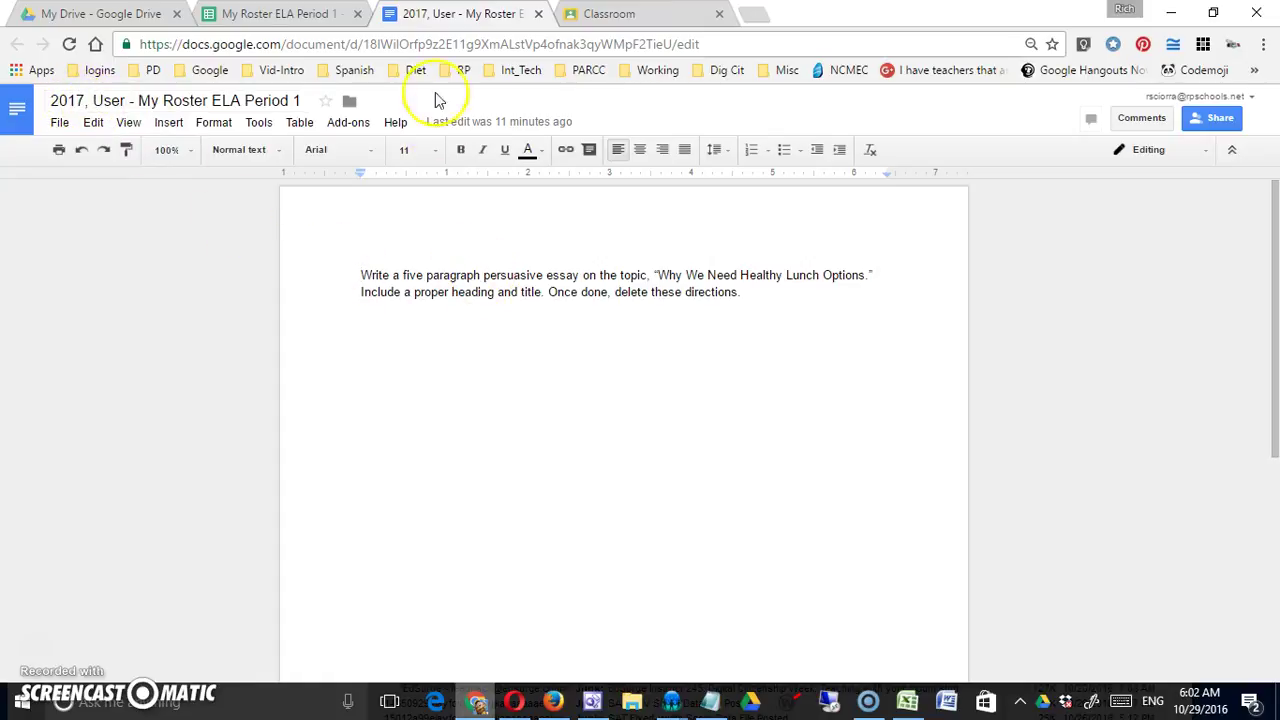
left_click(538, 16)
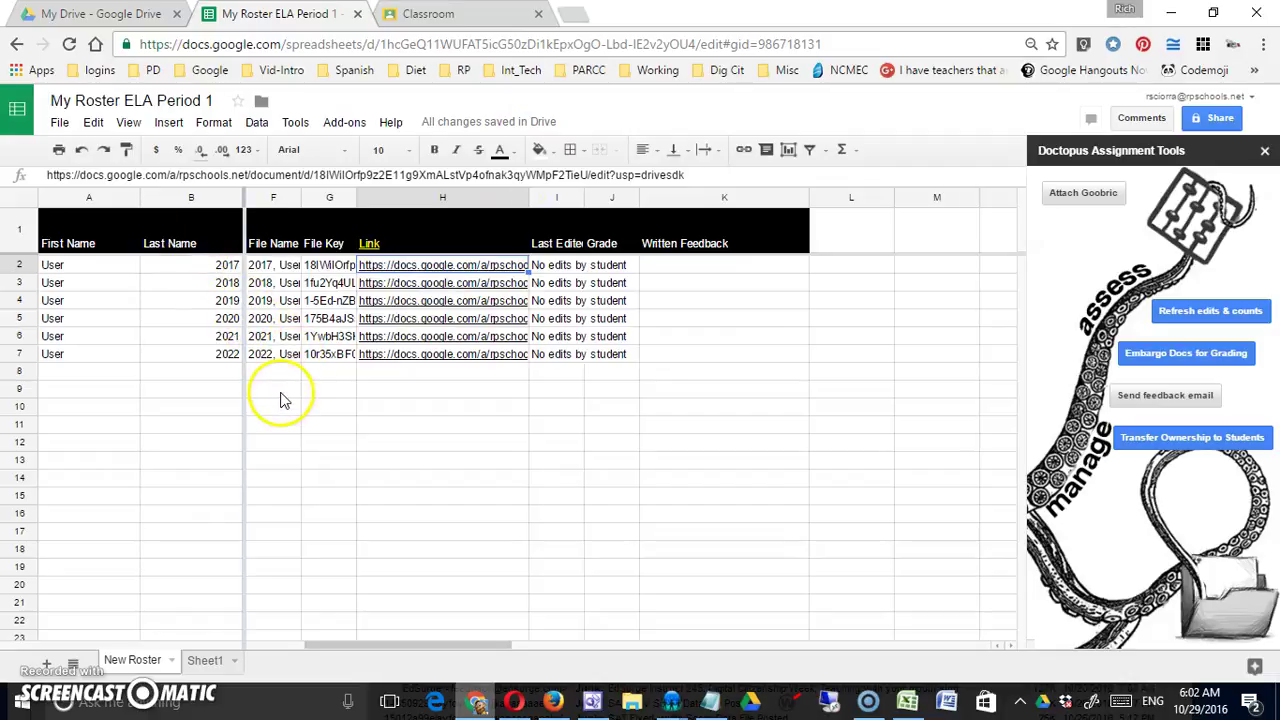
Check the student's Classroom view, then bring up the student's Google Drive with its Classroom folder
left_click(514, 702)
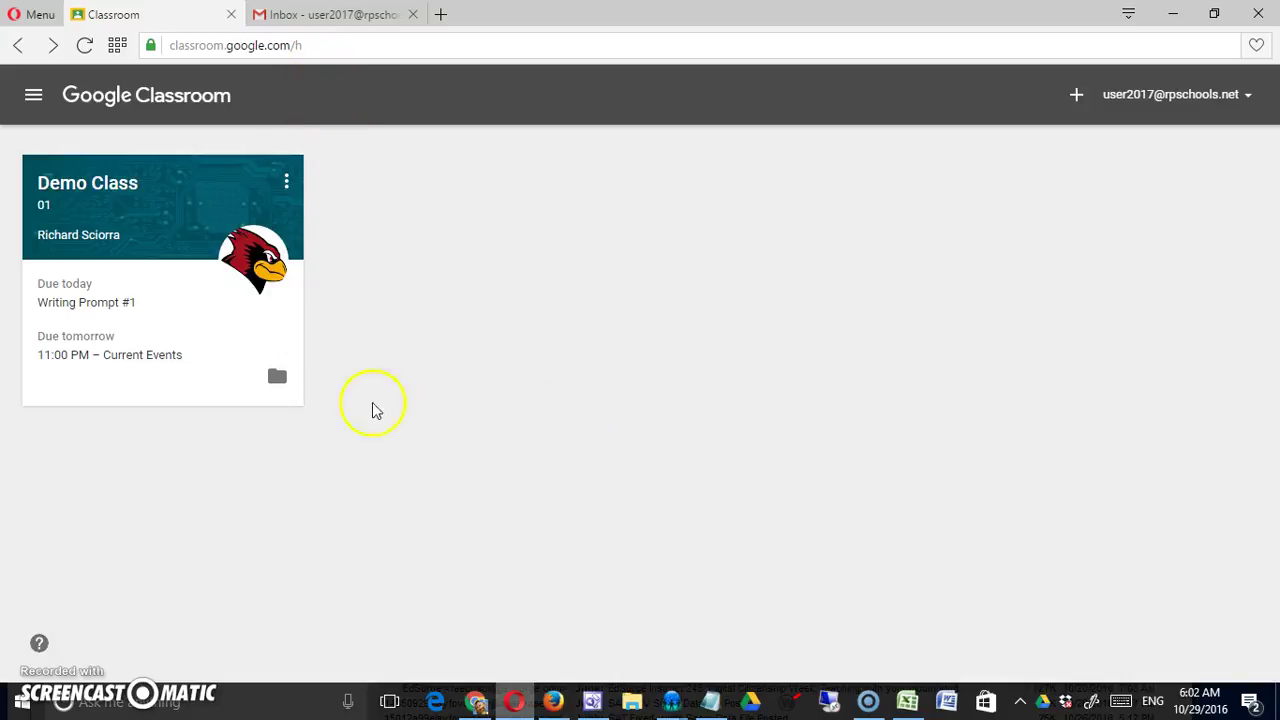
left_click(551, 700)
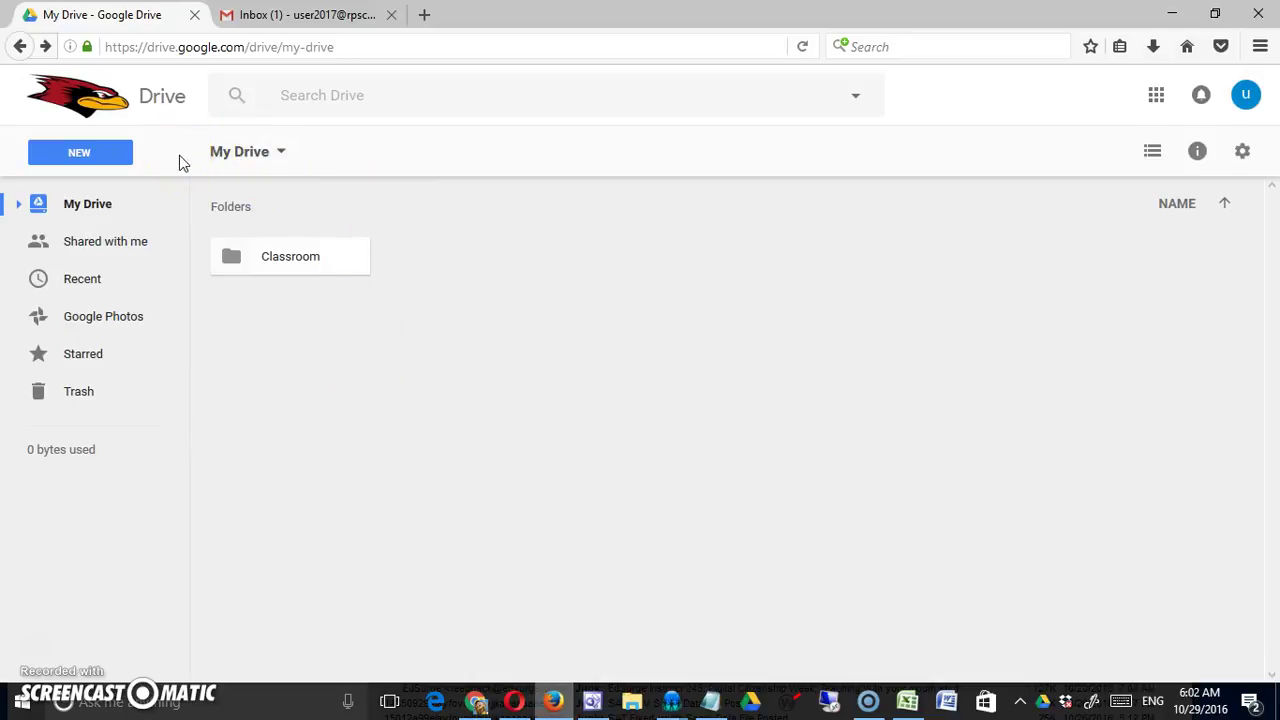
Check which account is signed in to Drive, then switch to the student's empty Gmail inbox
left_click(1245, 97)
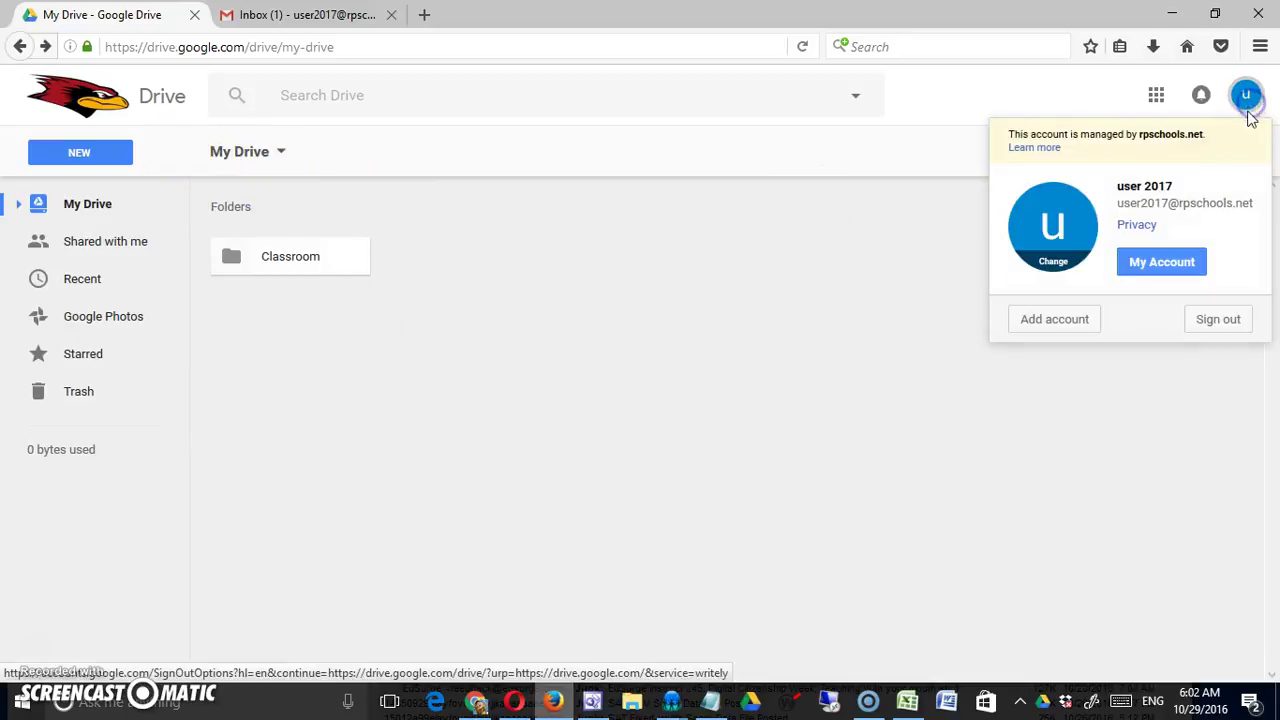
left_click(794, 251)
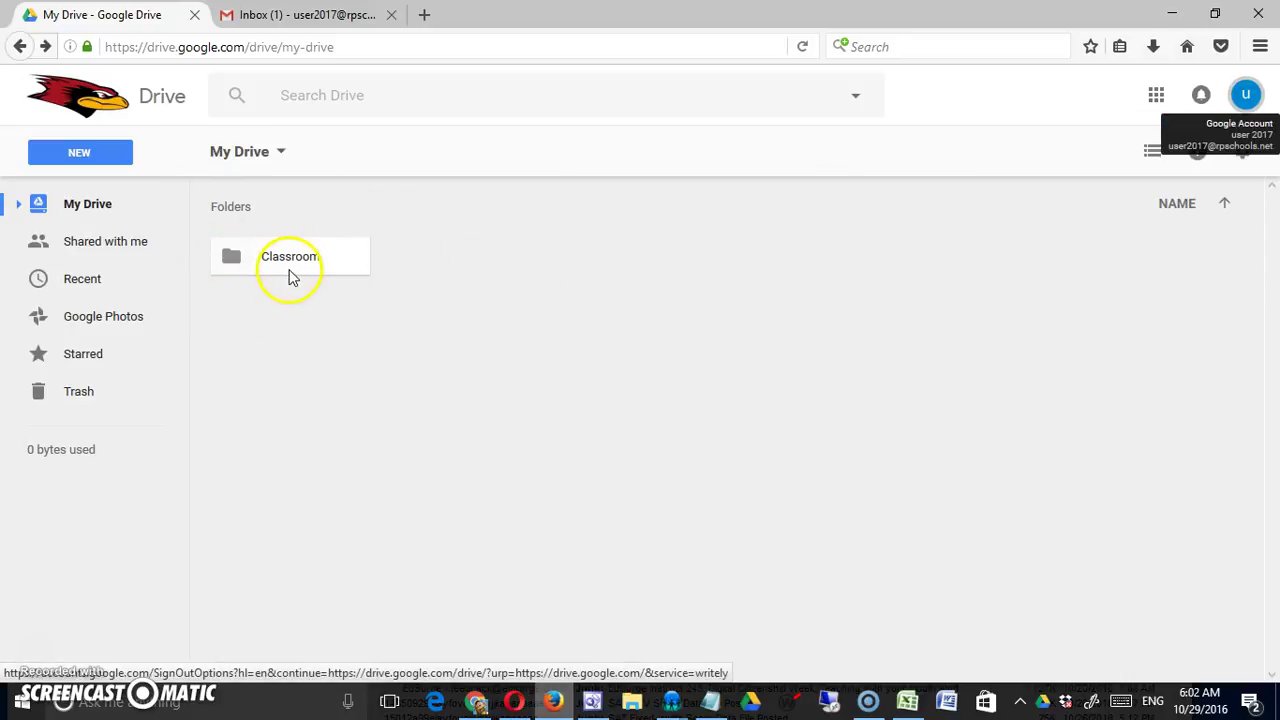
left_click(405, 287)
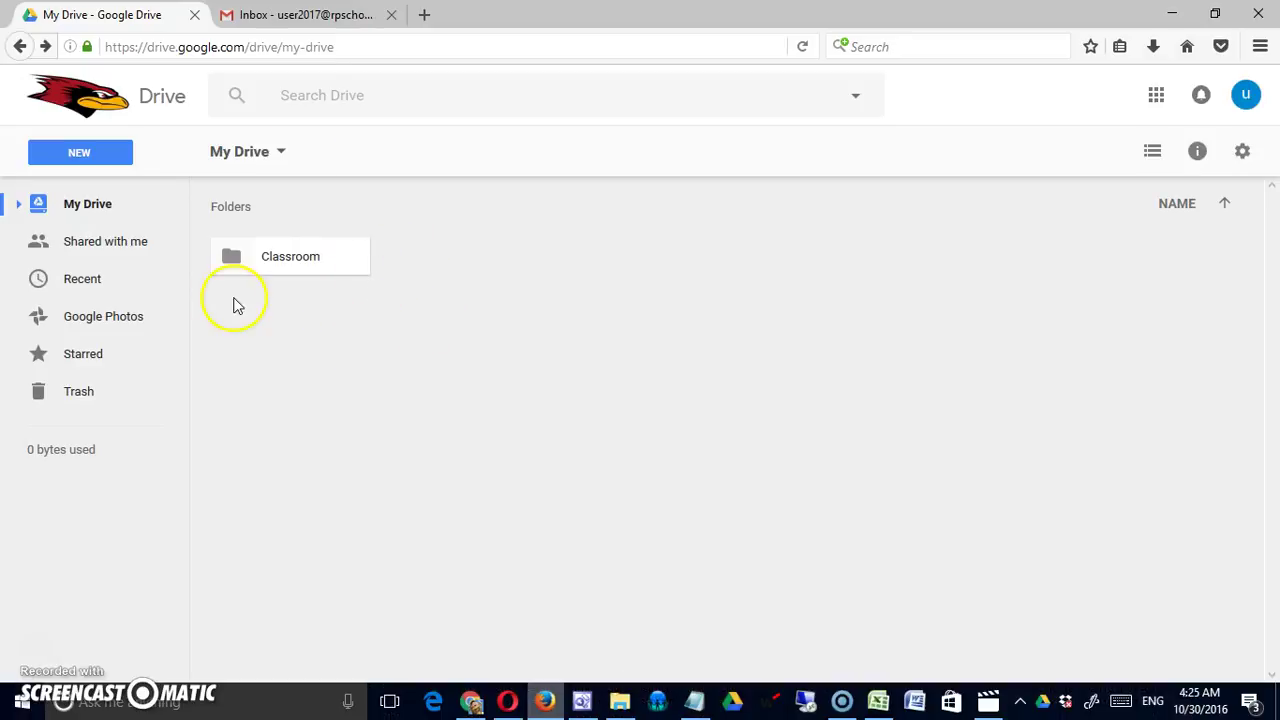
left_click(296, 17)
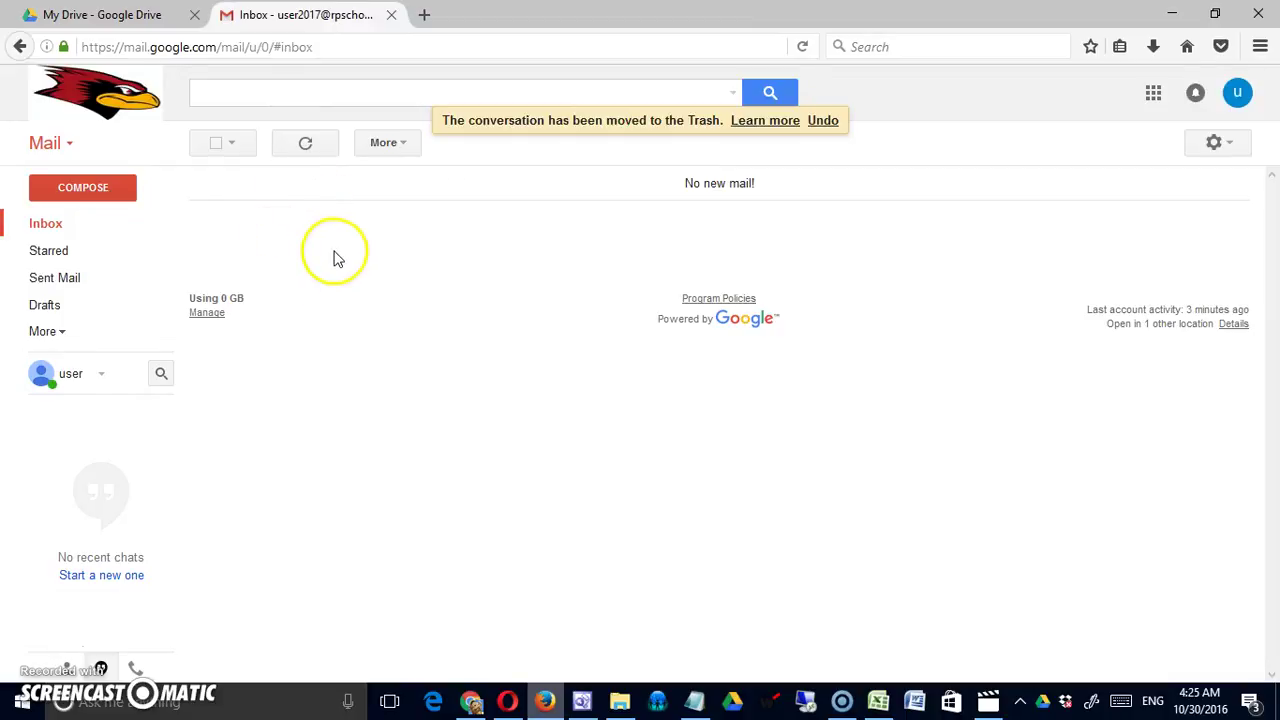
Show the teacher's Classroom view, then return to the 'My Roster ELA Period 1' spreadsheet
left_click(471, 698)
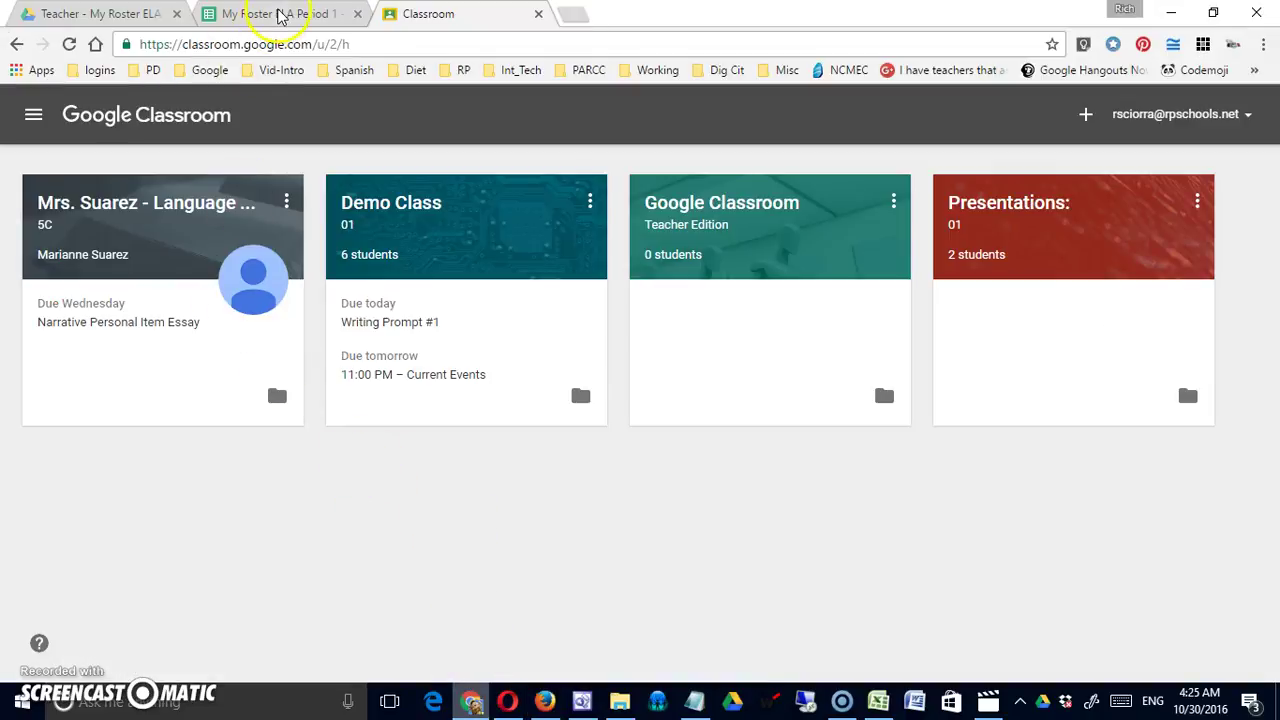
left_click(280, 14)
left_click(752, 372)
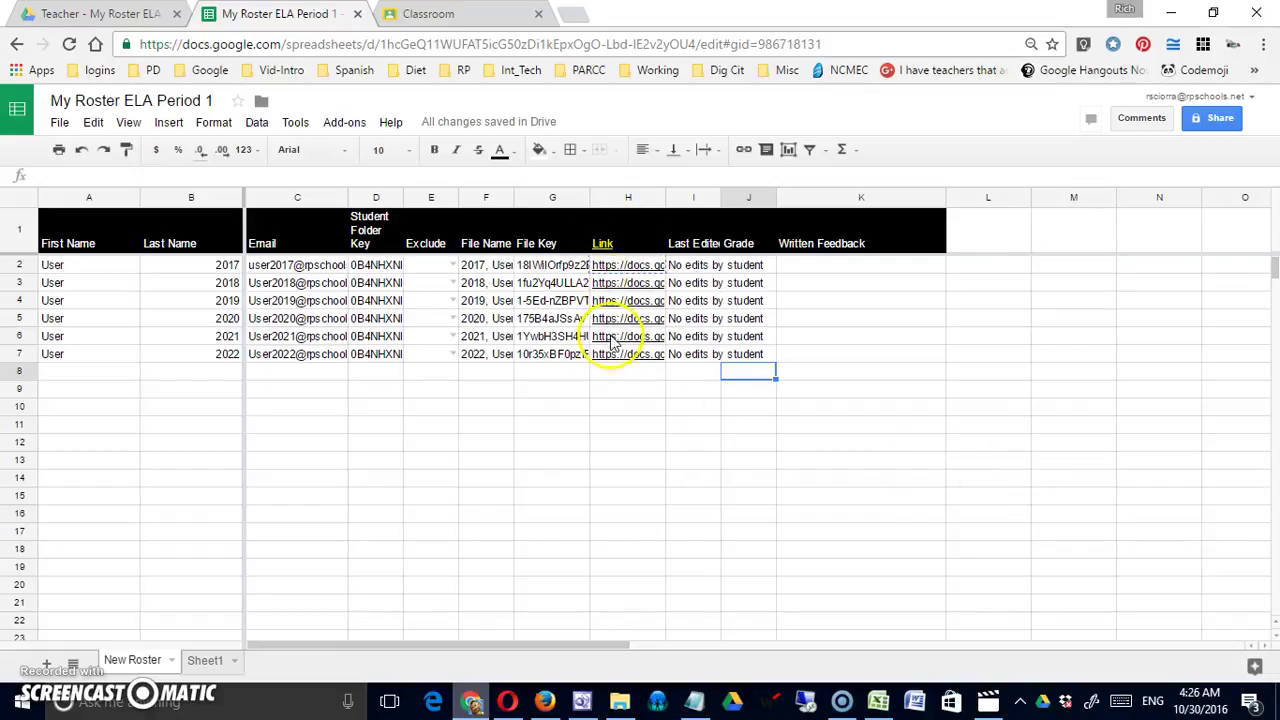
Copy the first student's document link from H2 and switch to the student's Gmail window
mouse_move(615, 268)
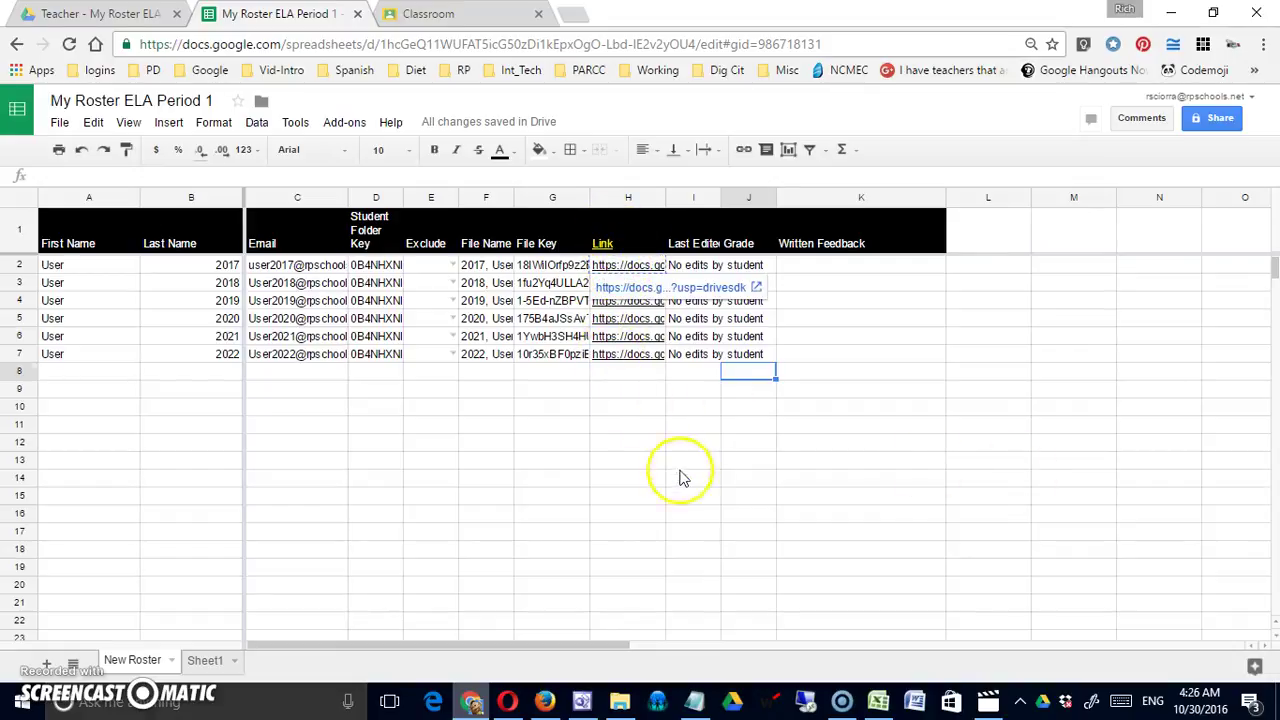
left_click(680, 462)
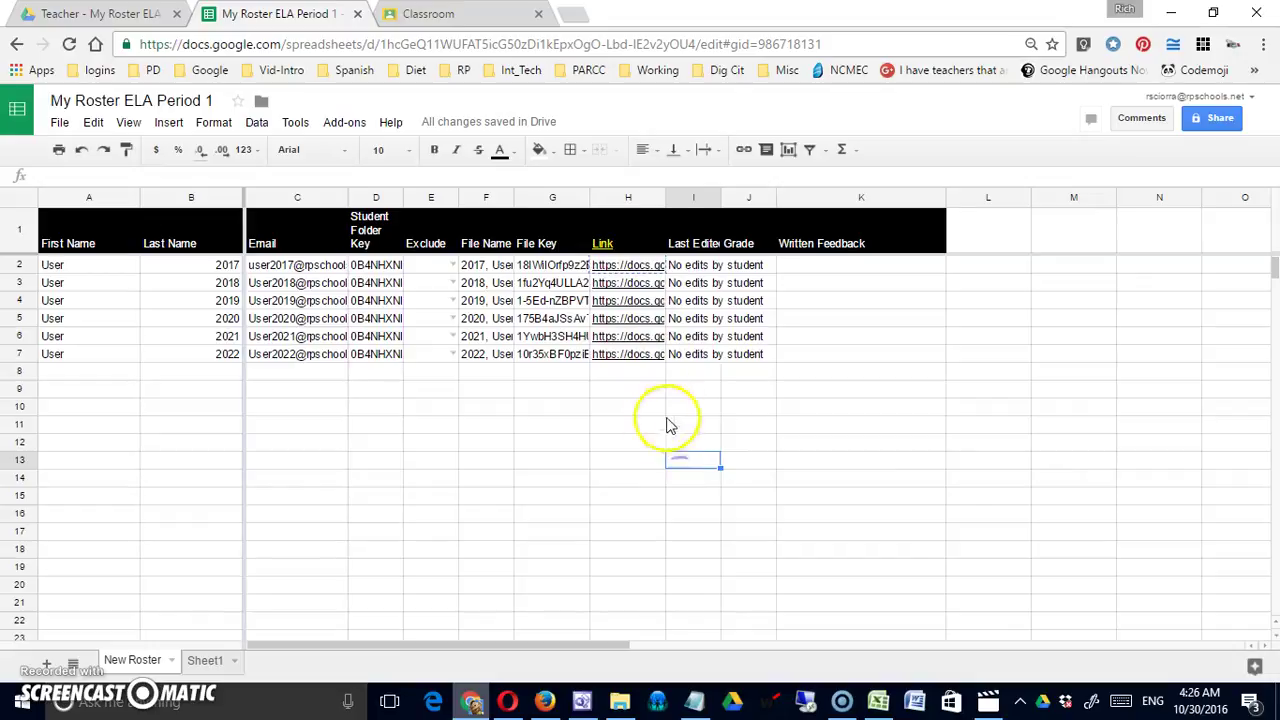
left_click(647, 267)
right_click(647, 267)
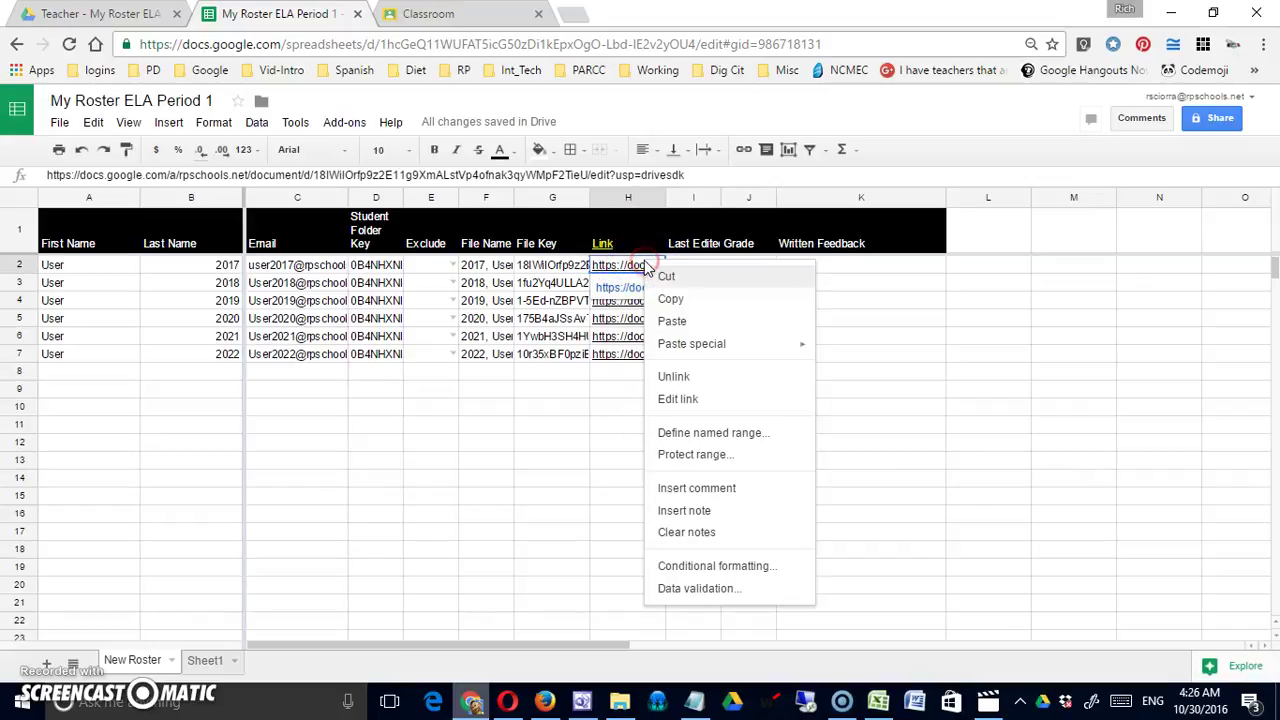
left_click(678, 299)
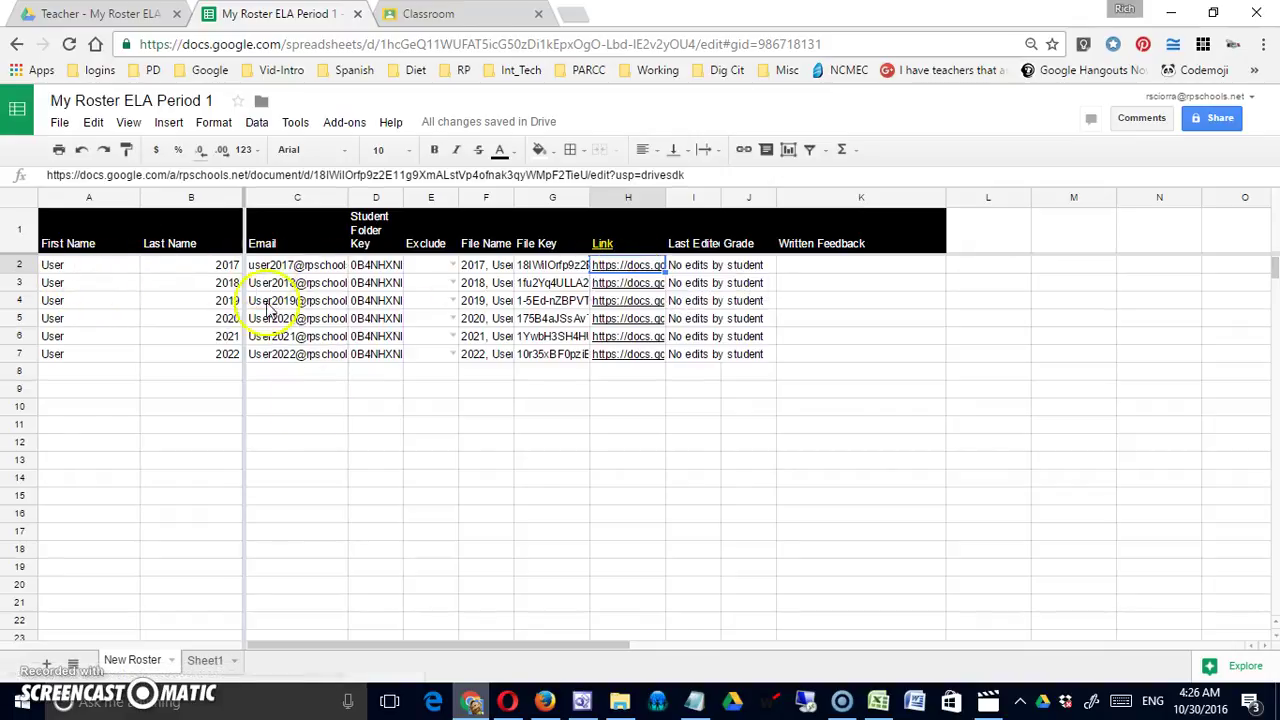
left_click(544, 701)
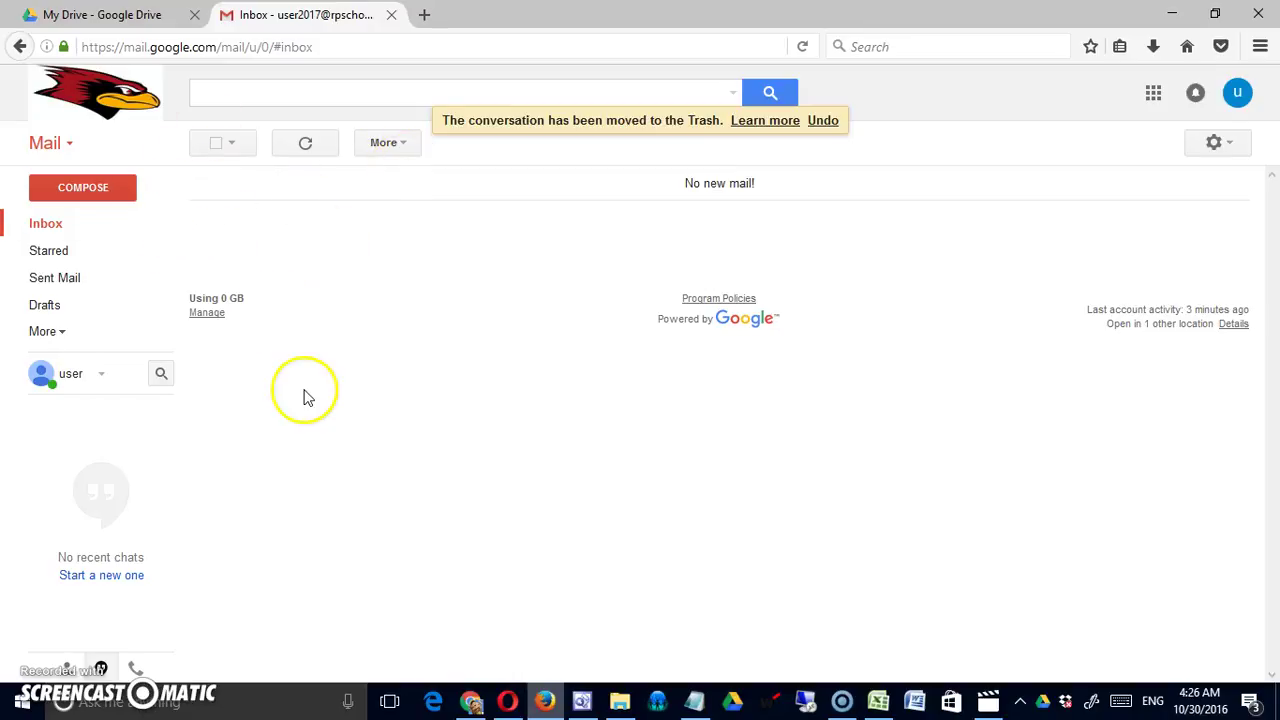
Paste the copied document link into a new Firefox tab and load the student's essay
left_click(97, 20)
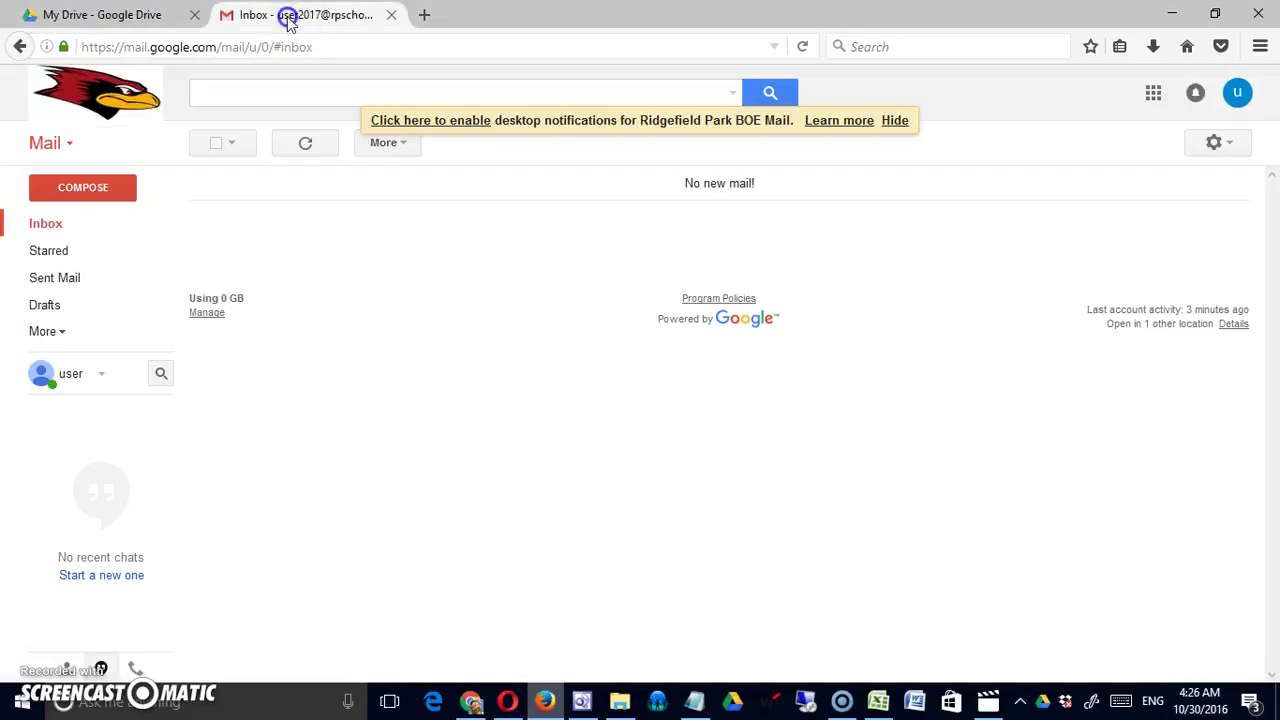
left_click(290, 15)
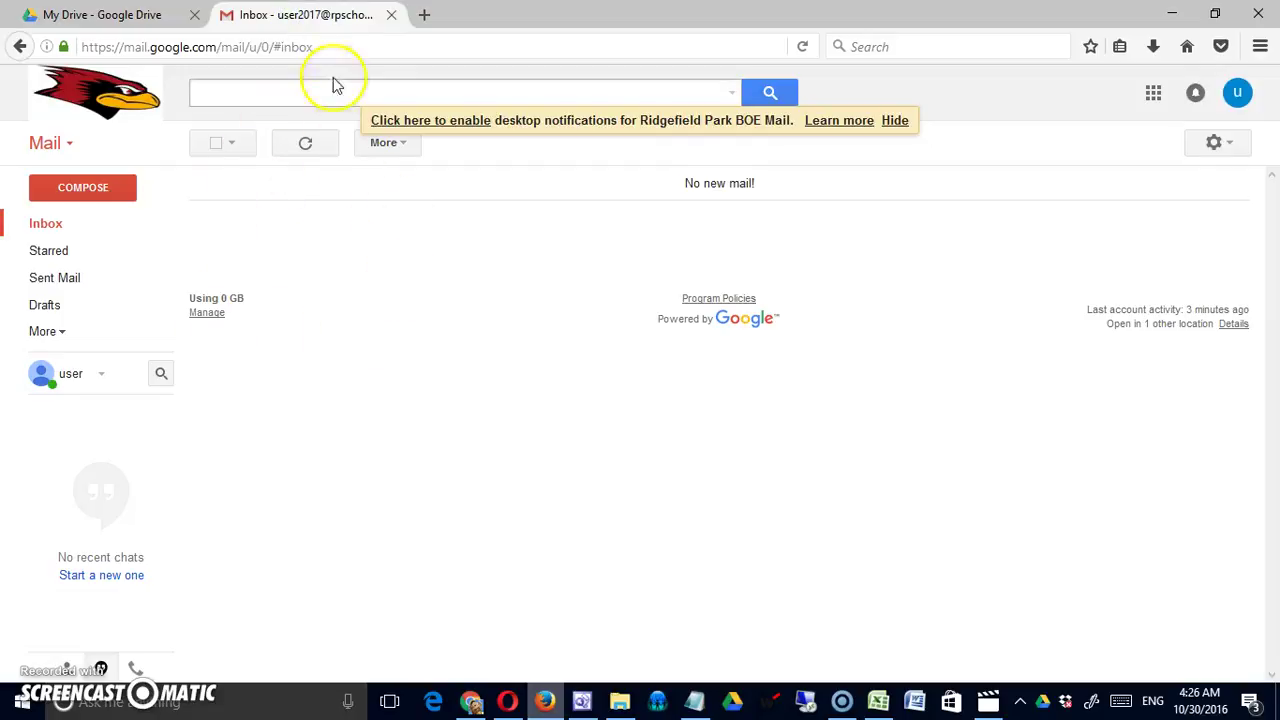
left_click(429, 17)
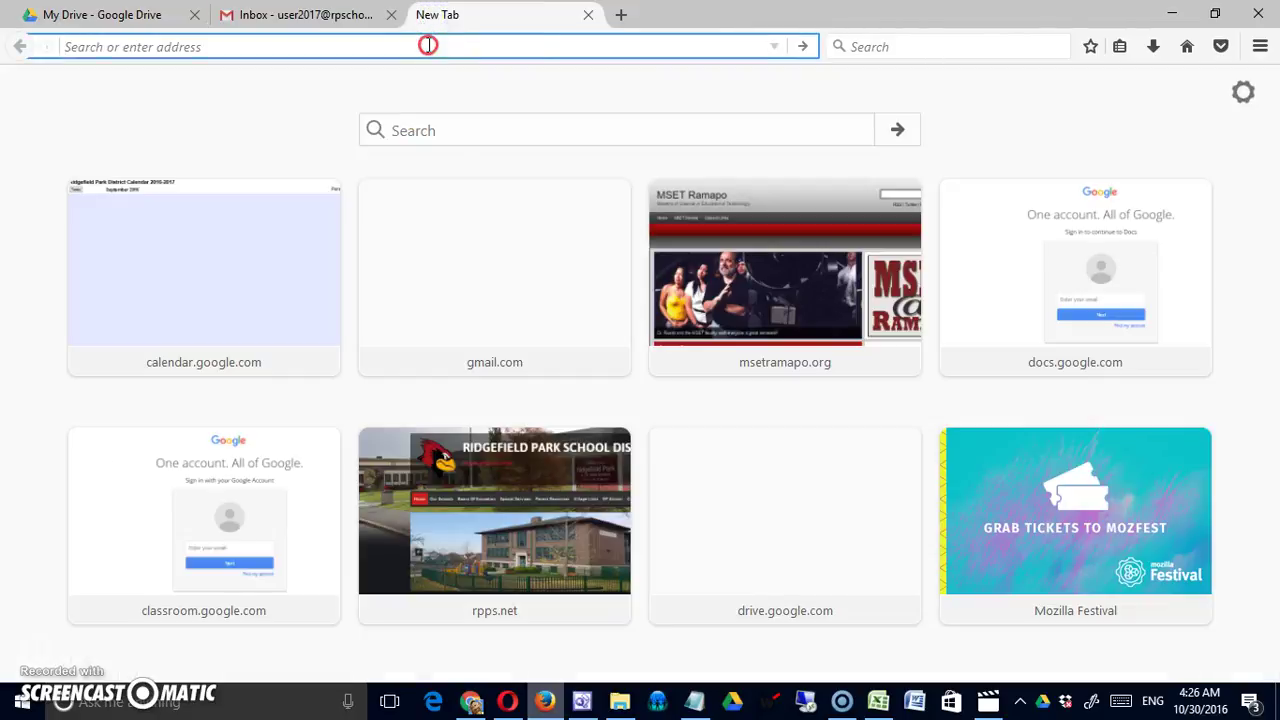
right_click(428, 45)
left_click(471, 126)
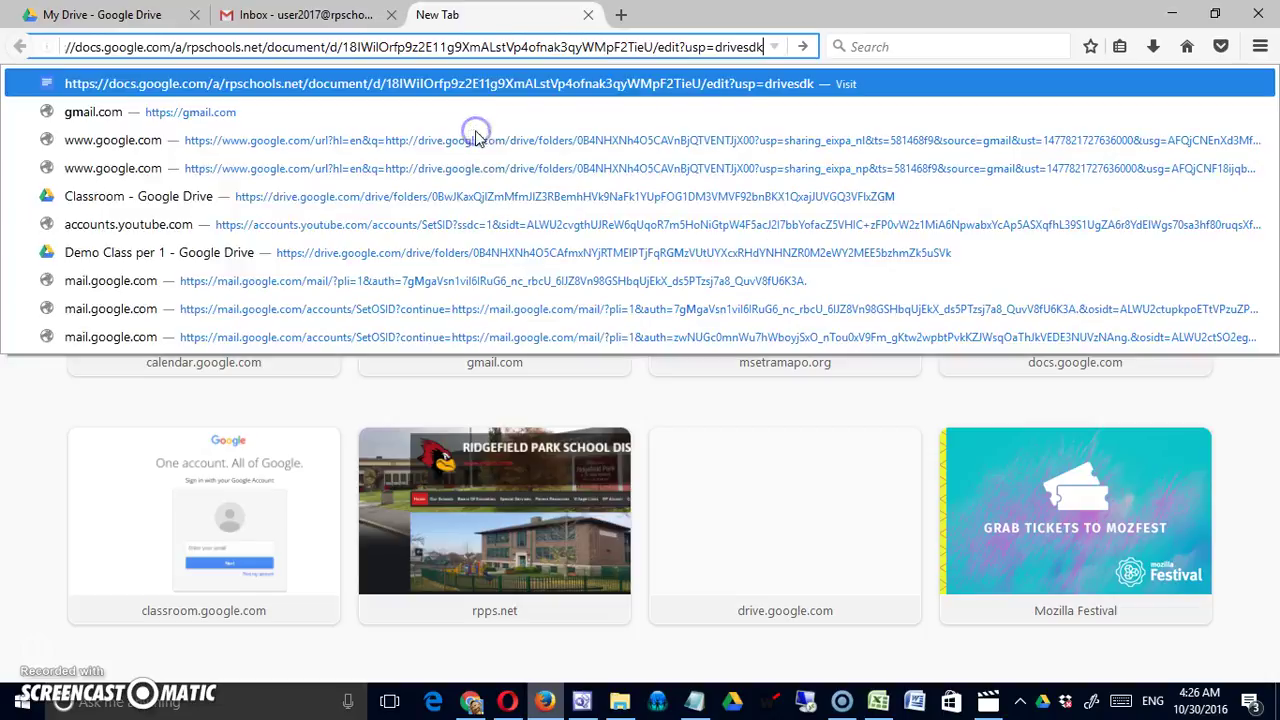
key("Return")
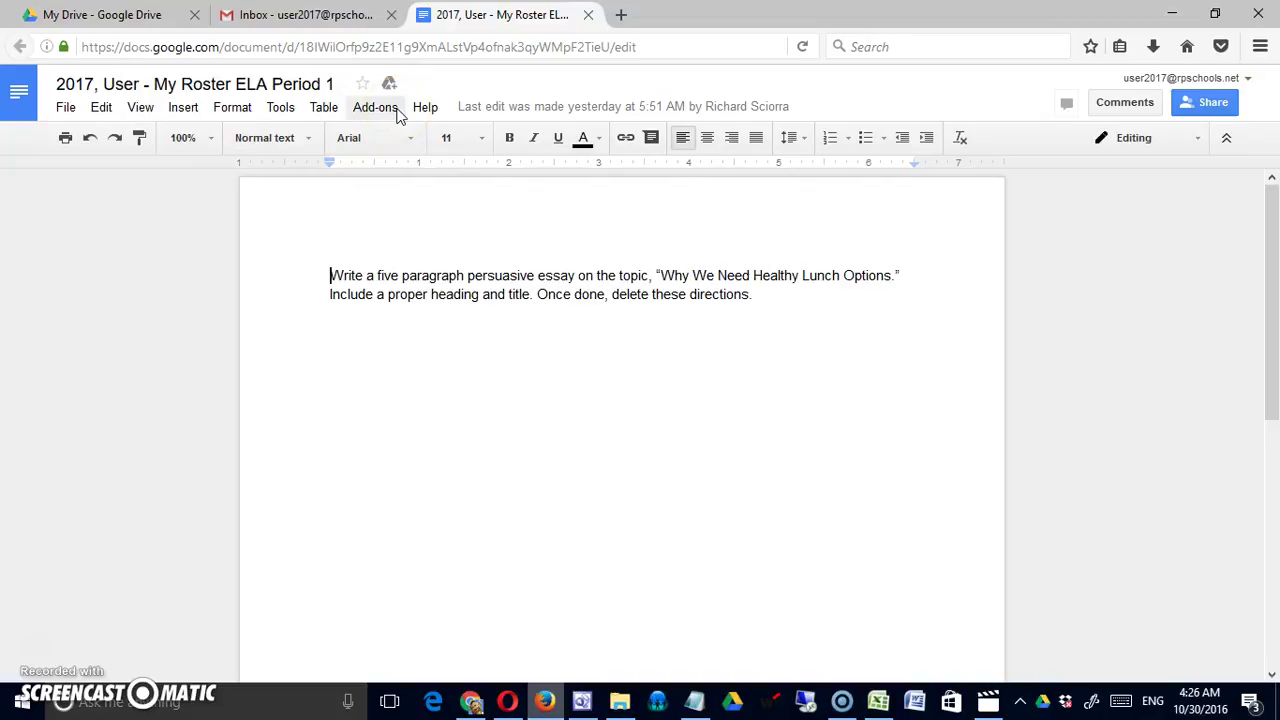
Close the student's Docs tab and return to the teacher's 'My Roster ELA Period 1' window
left_click(588, 14)
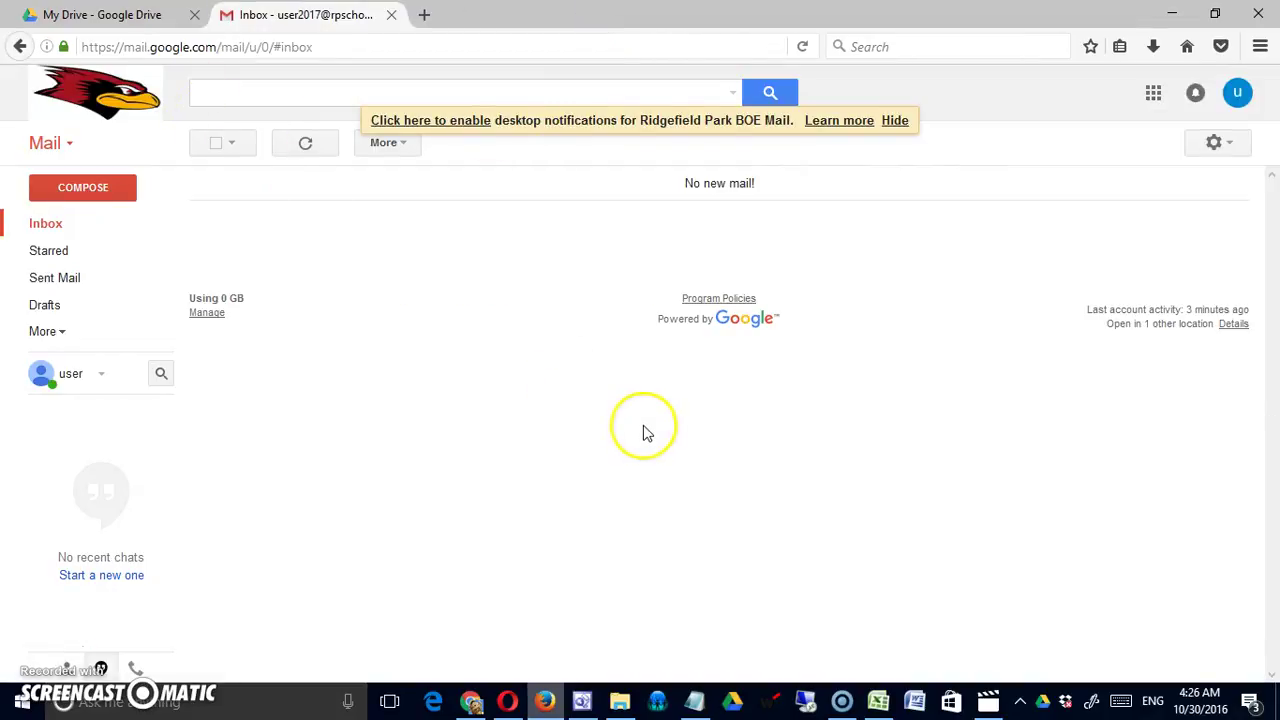
left_click(471, 702)
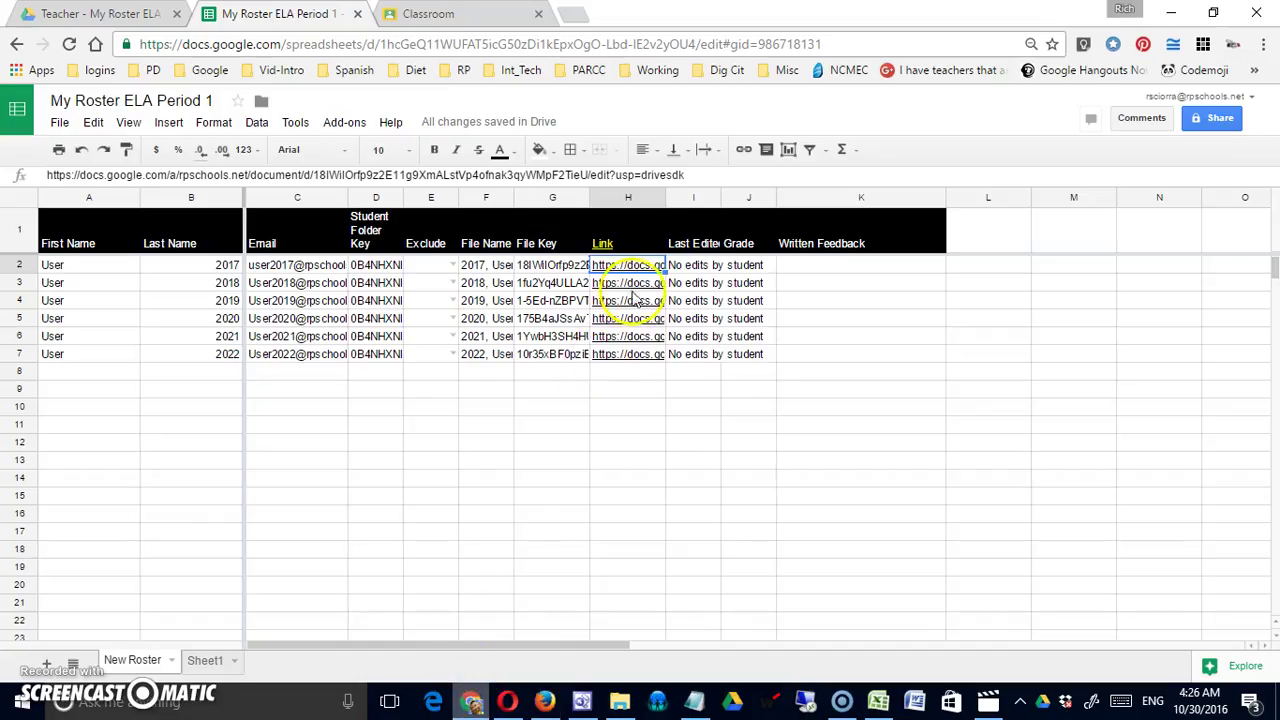
left_click(668, 199)
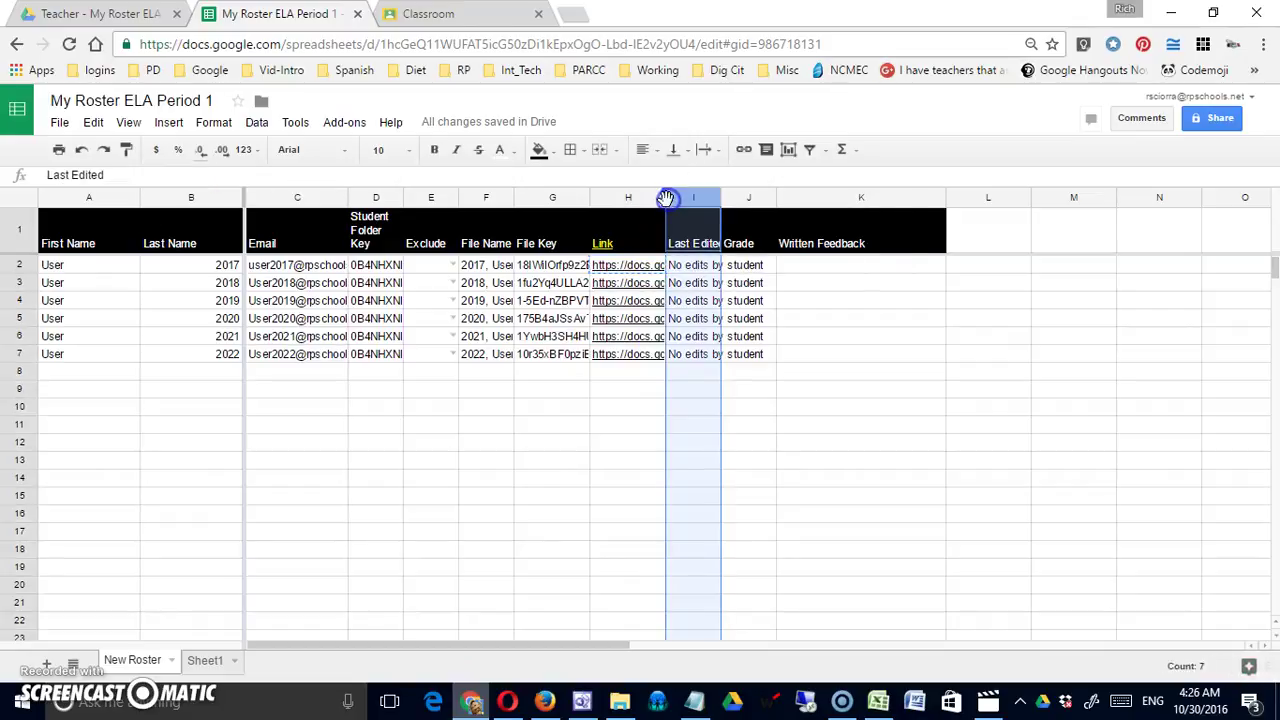
left_click_drag(664, 199, 937, 200)
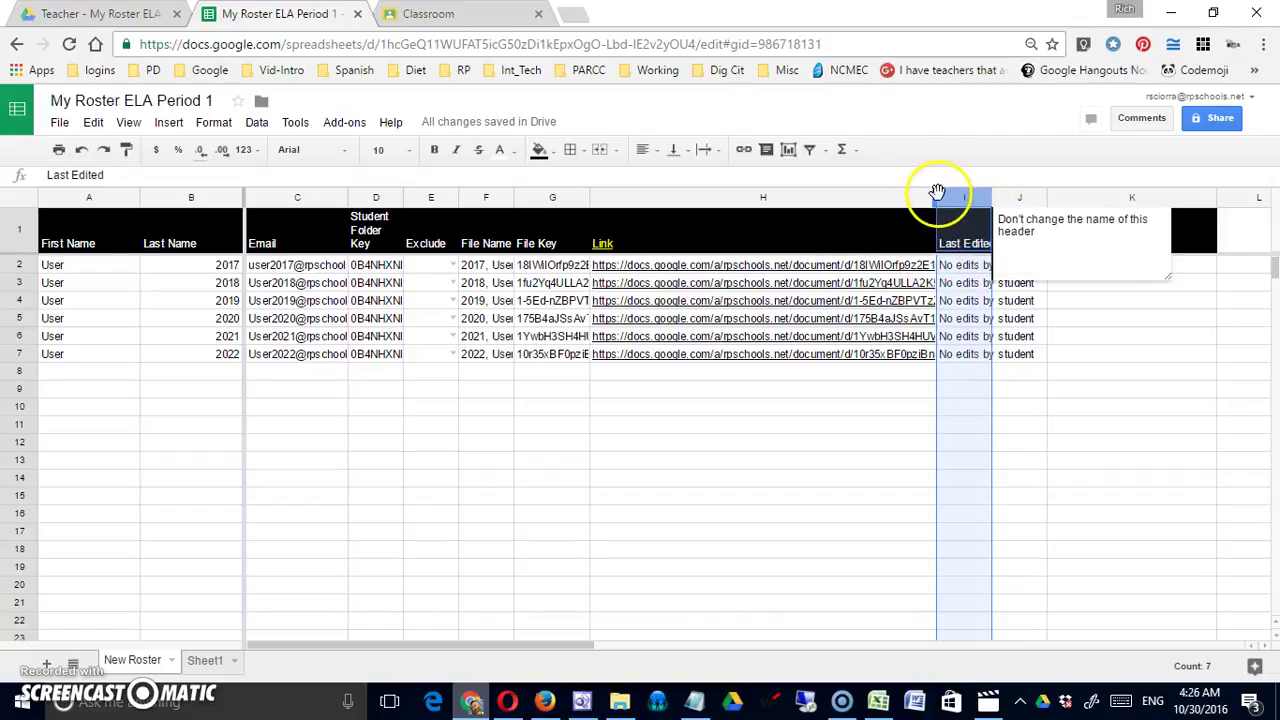
left_click_drag(937, 200, 707, 172)
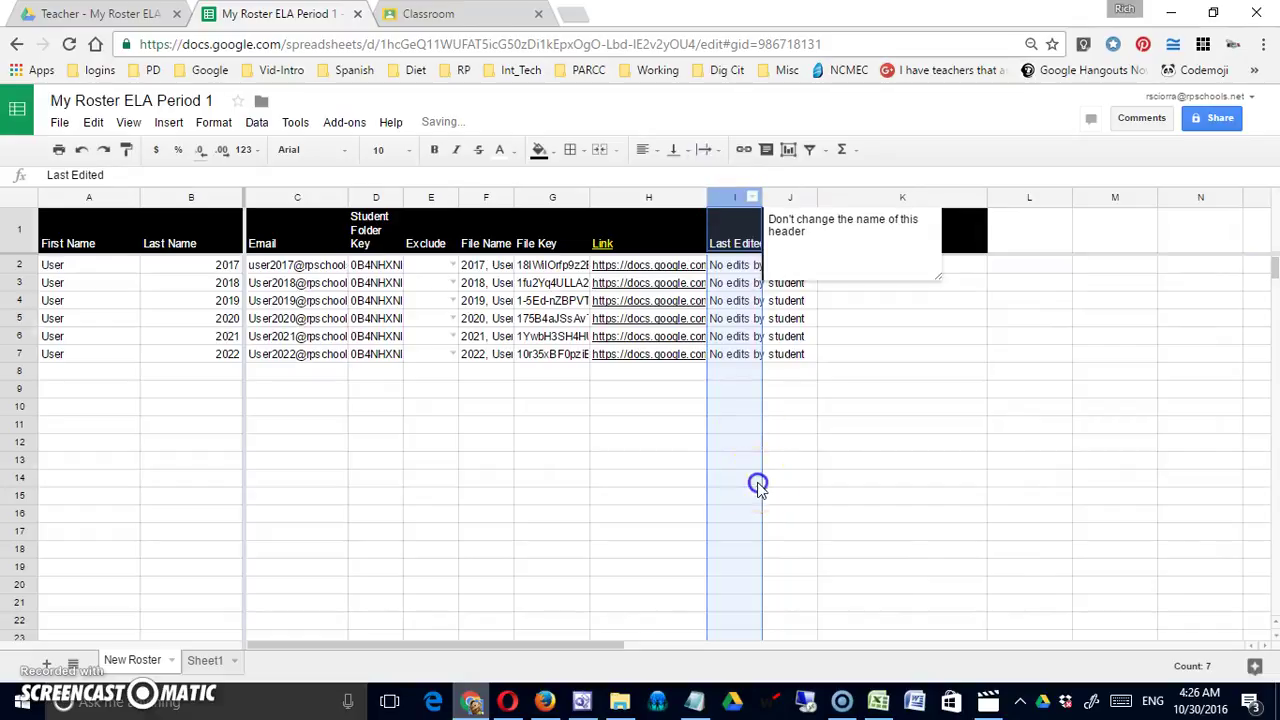
left_click(757, 482)
left_click_drag(701, 195, 675, 195)
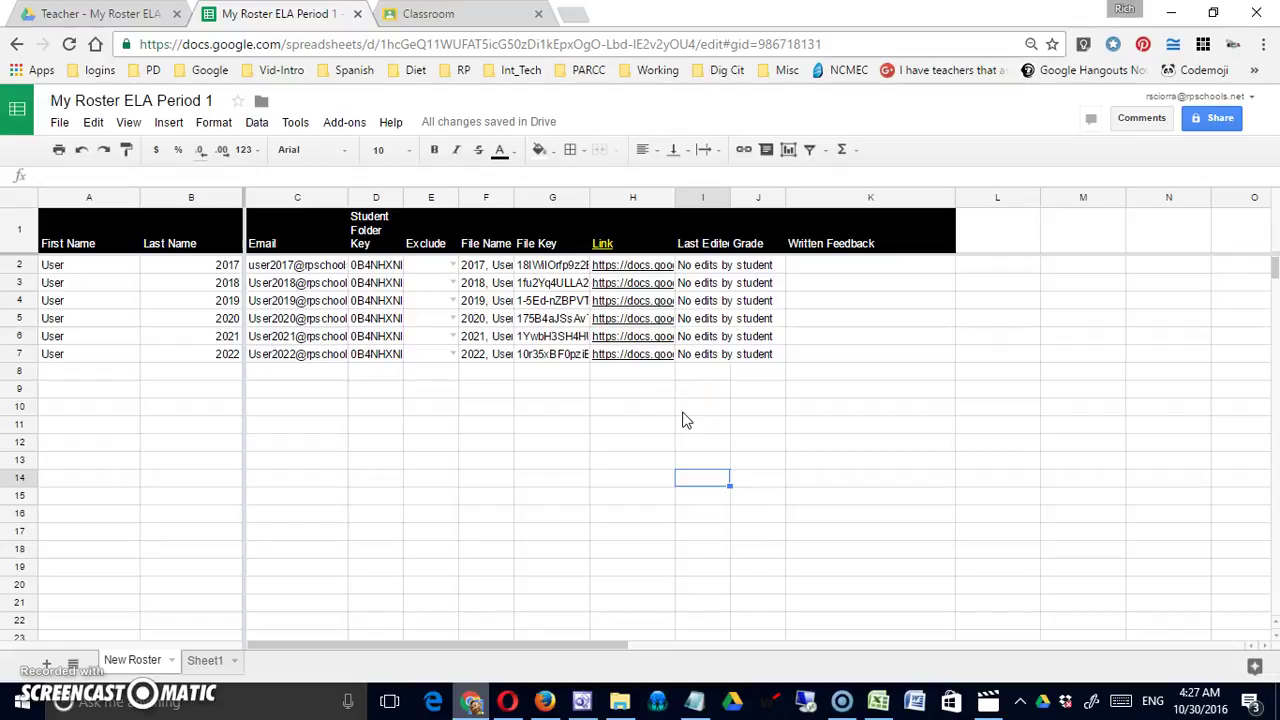
left_click(545, 702)
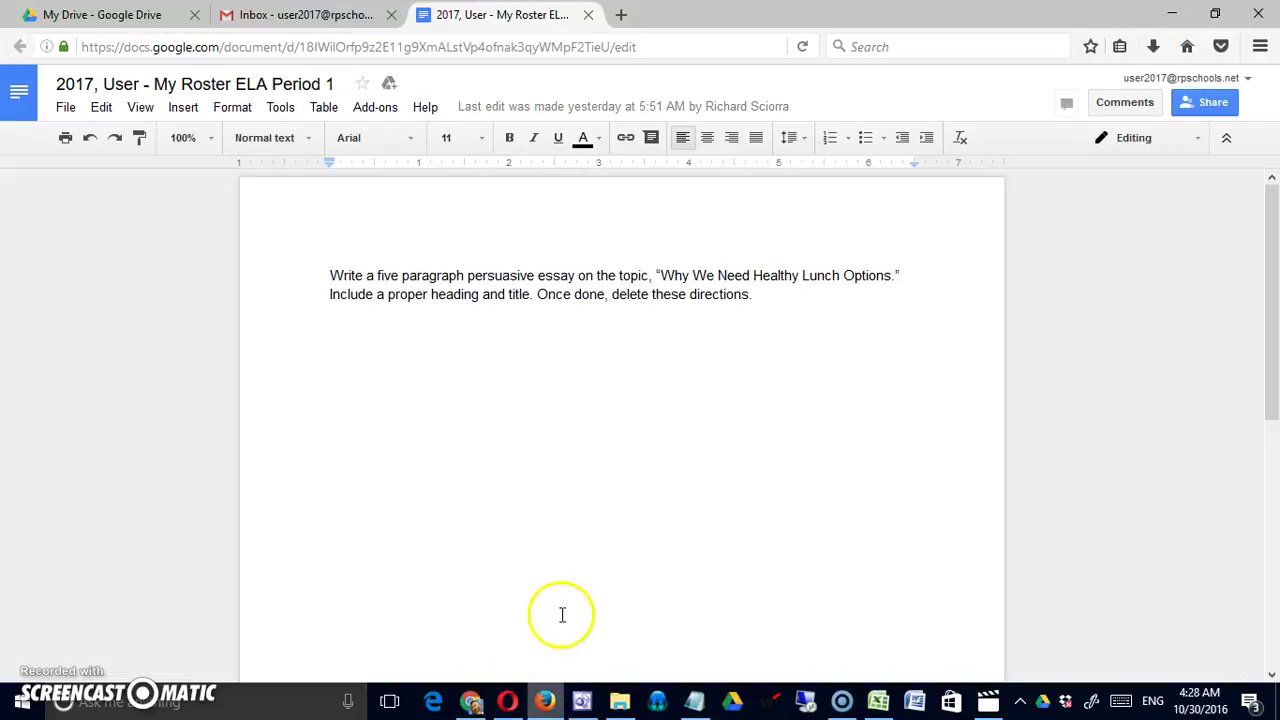
Add the title 'Healthy Lunch Options', a blank line, and placeholder text below the directions
left_click(822, 298)
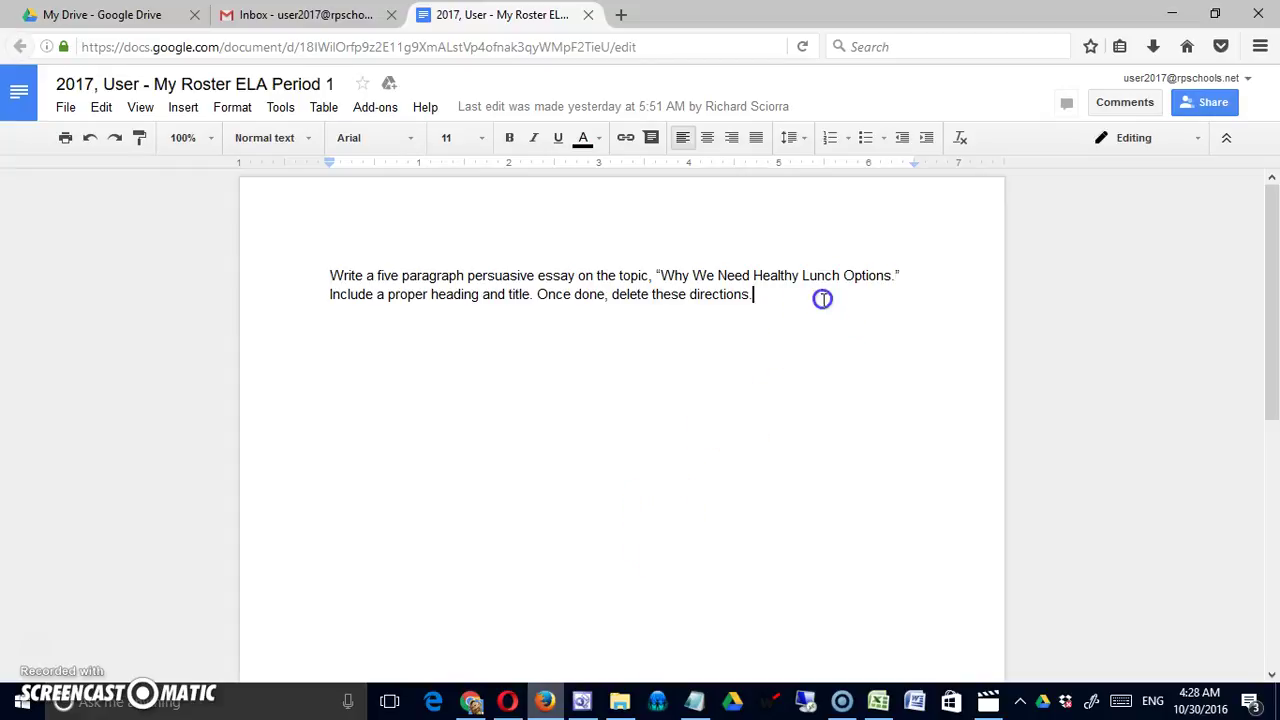
key("Return")
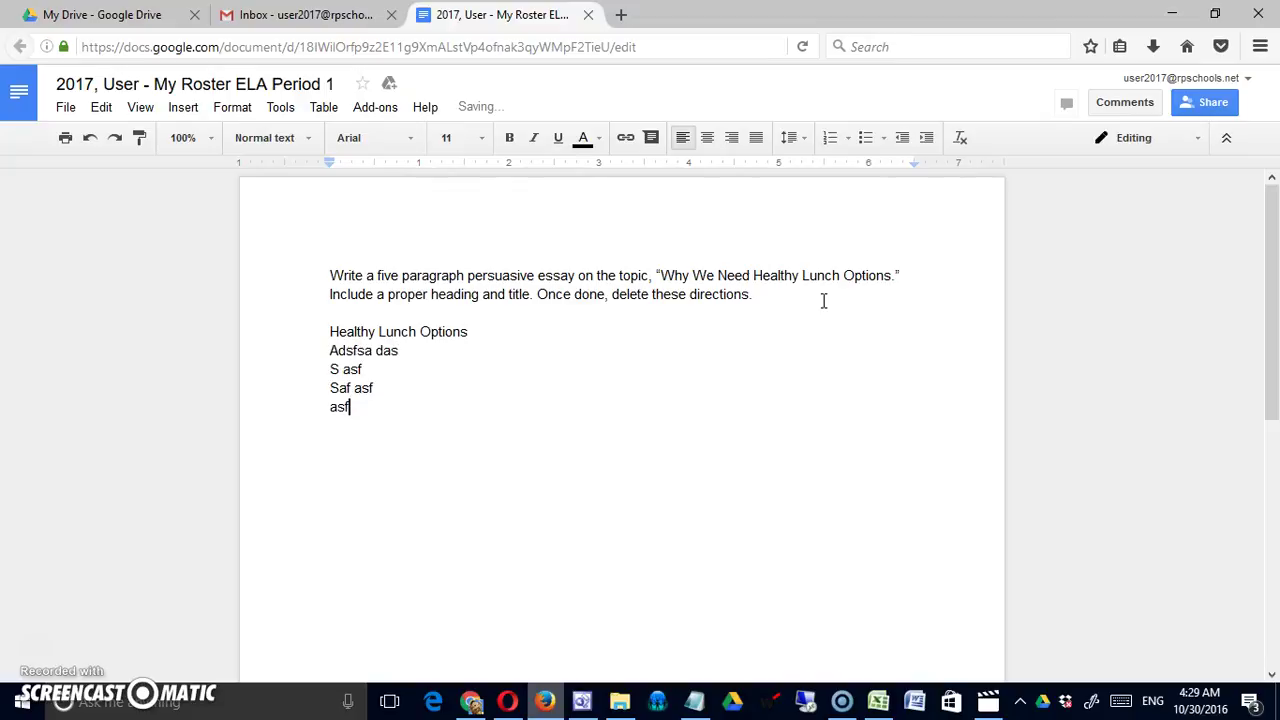
left_click(526, 340)
left_click(525, 331)
key("Return")
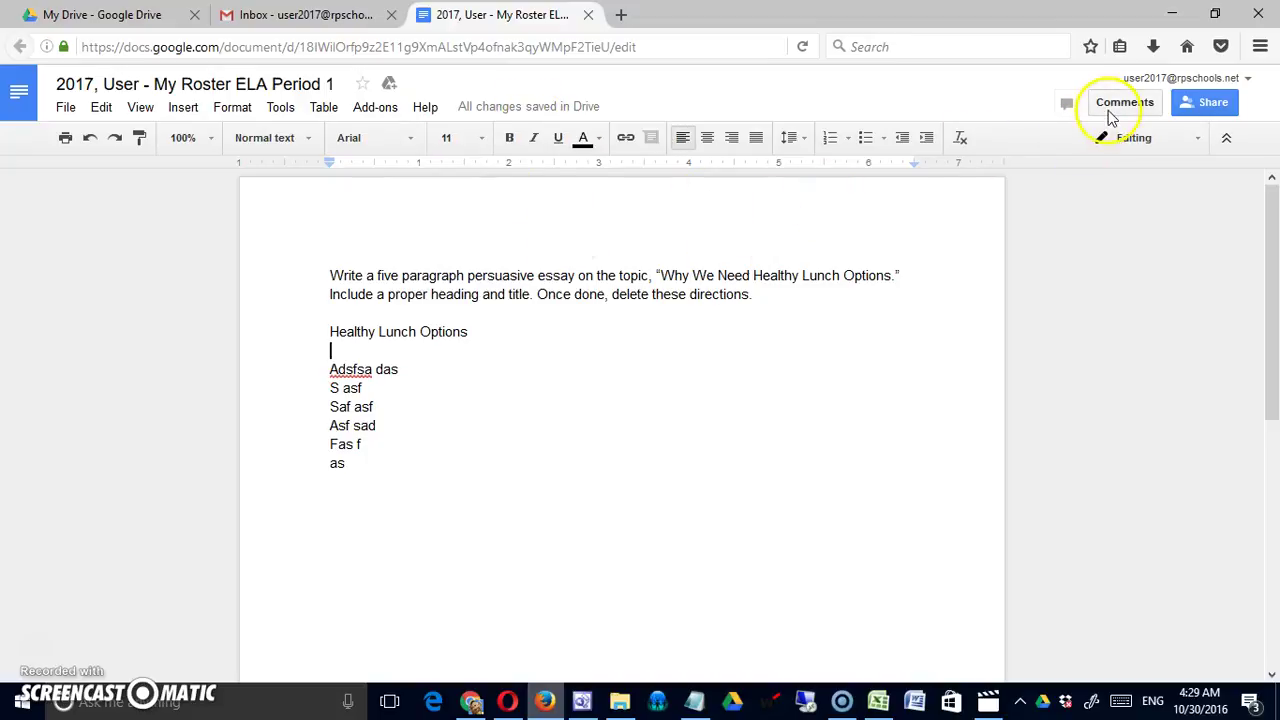
Comment 'I don't understand the assignment.' on the word Healthy, then close the document tab
left_click(1108, 108)
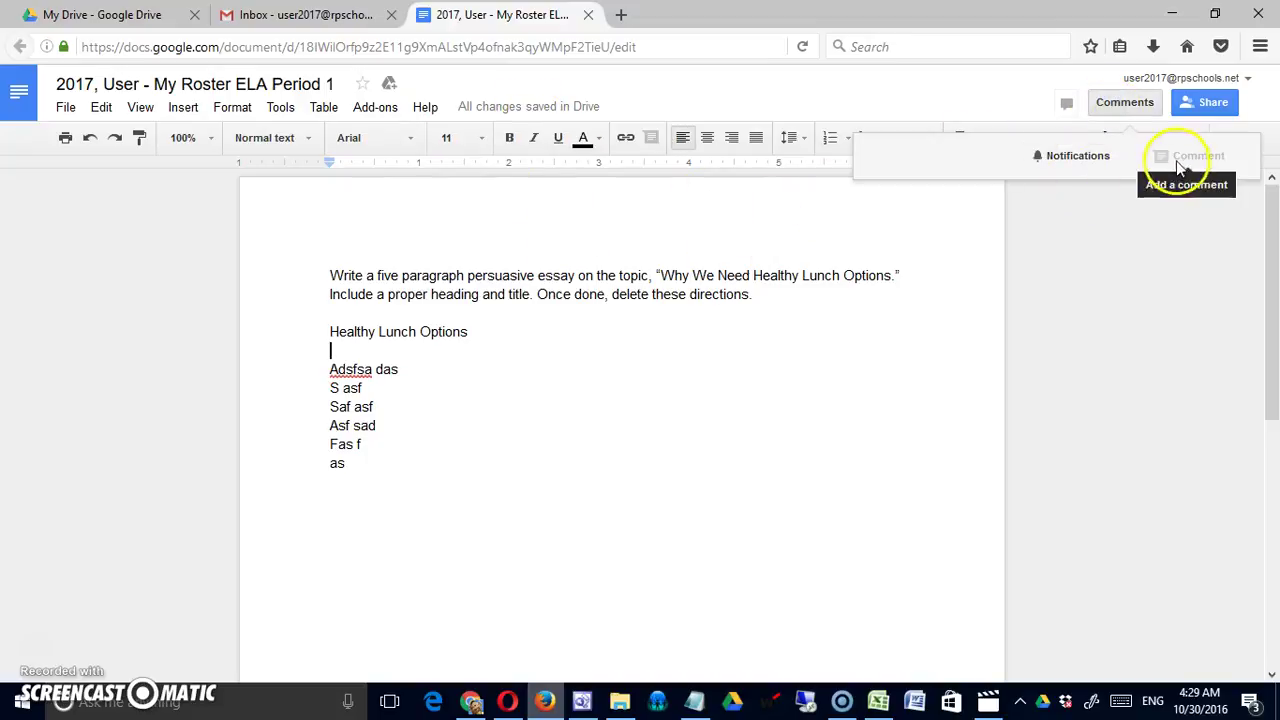
left_click(797, 340)
left_click(758, 253)
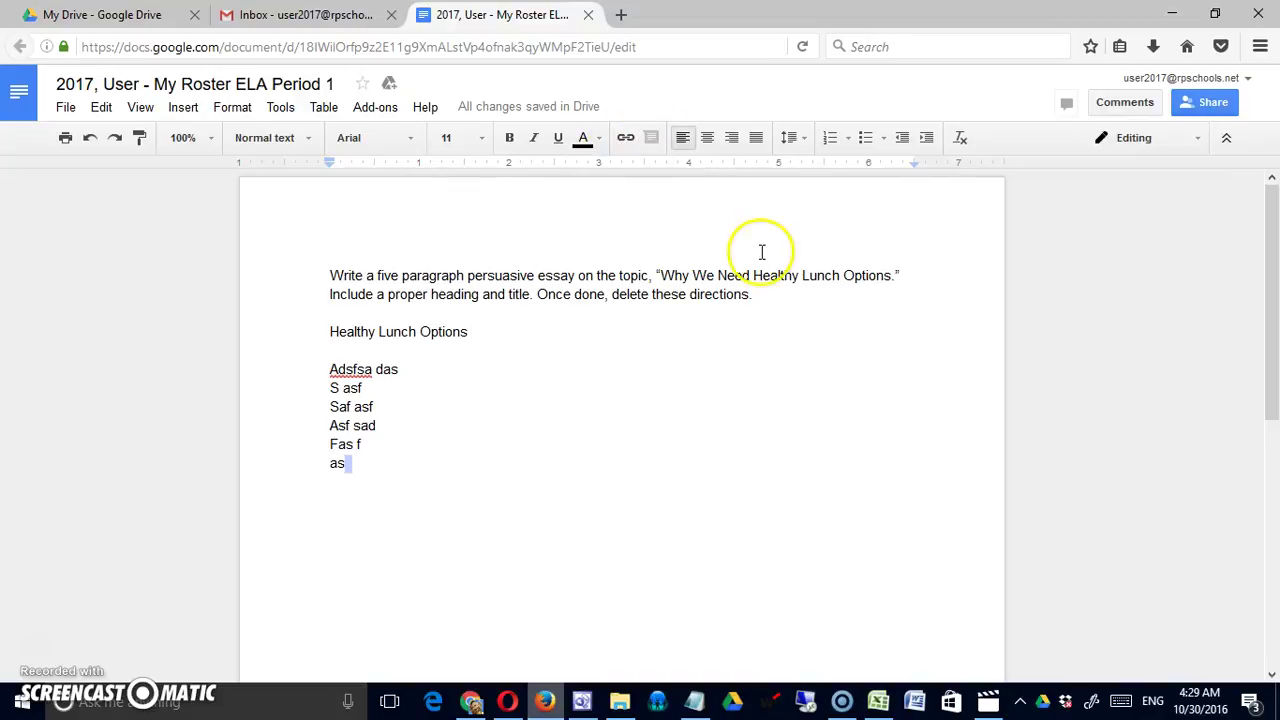
left_click(1125, 102)
left_click(1189, 157)
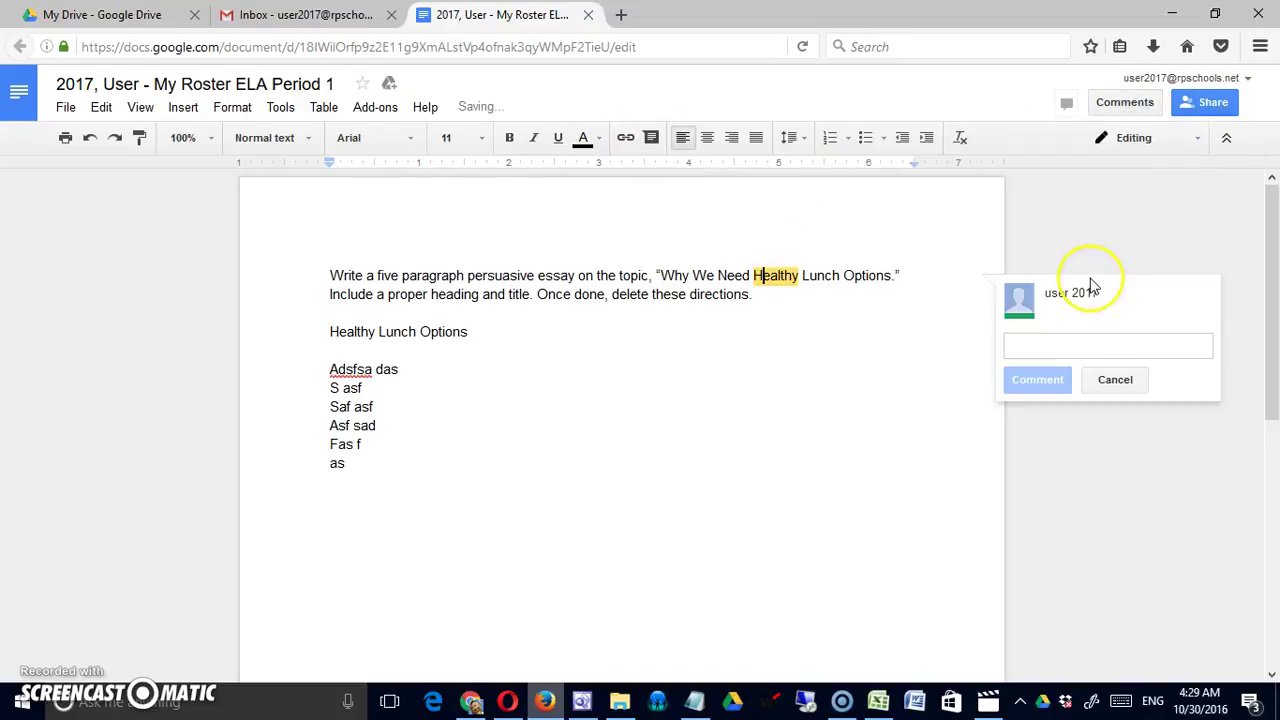
type("I don't understand the assignment")
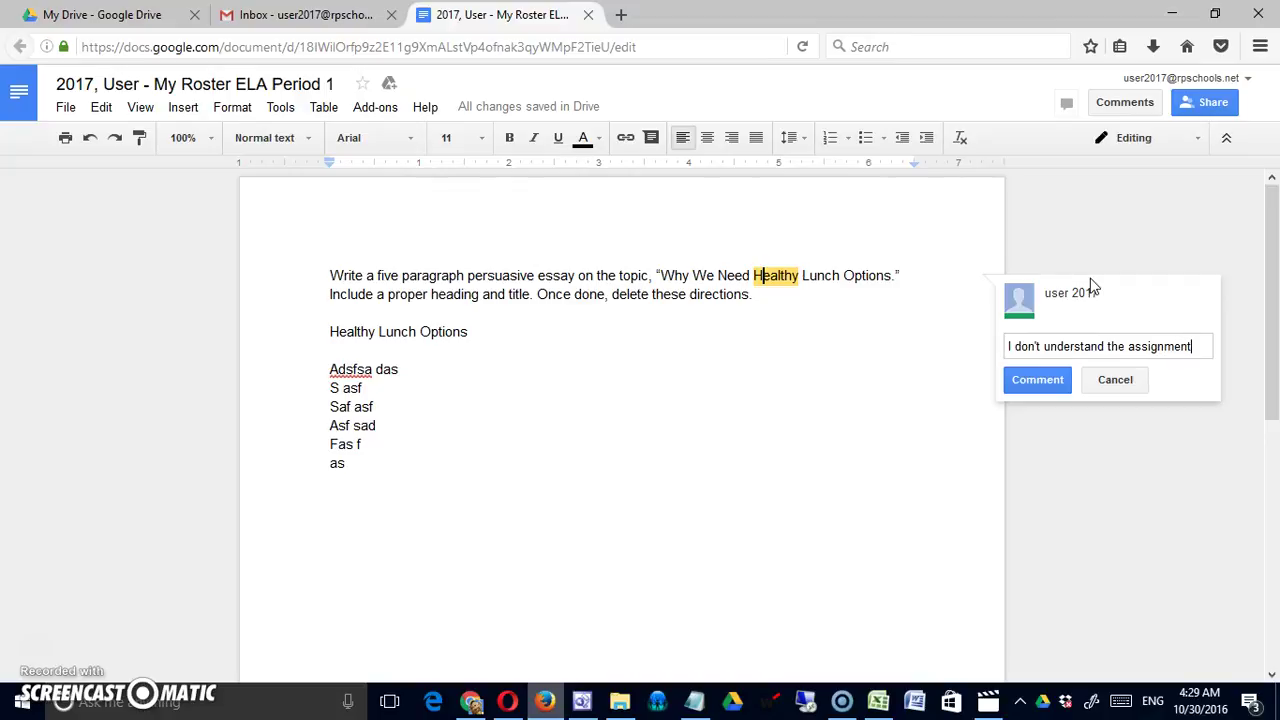
left_click(1040, 381)
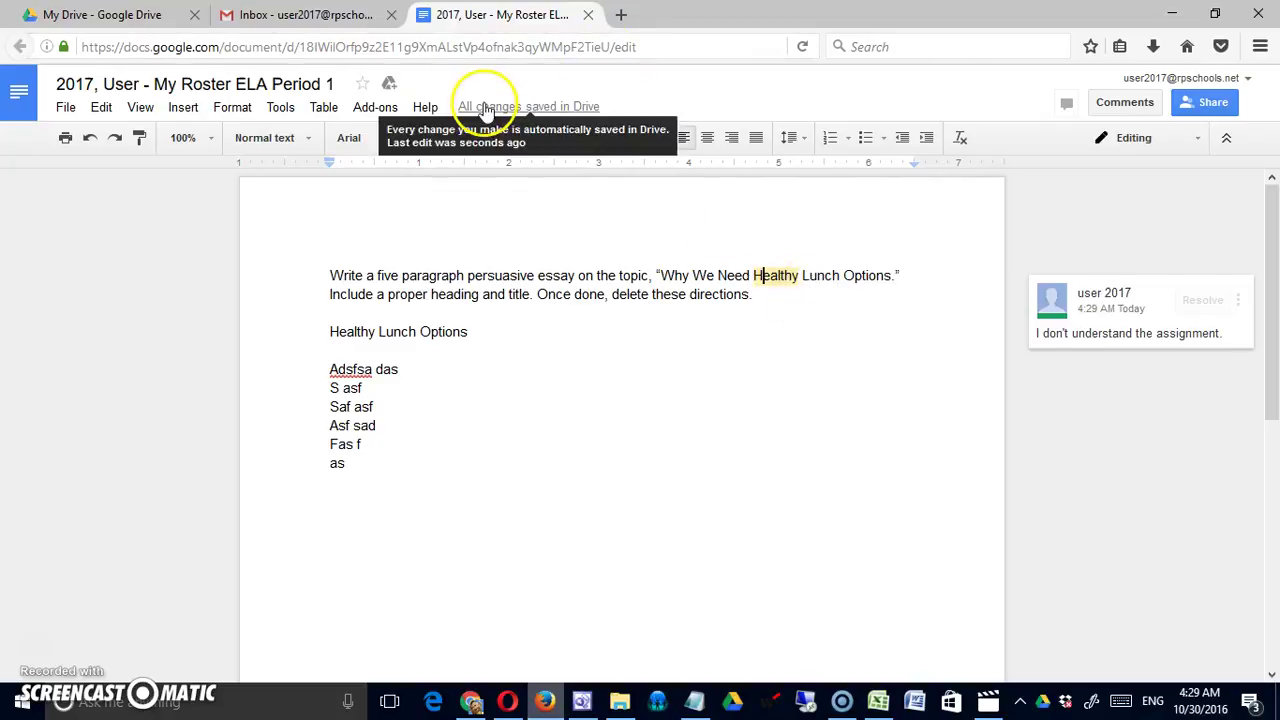
left_click(588, 16)
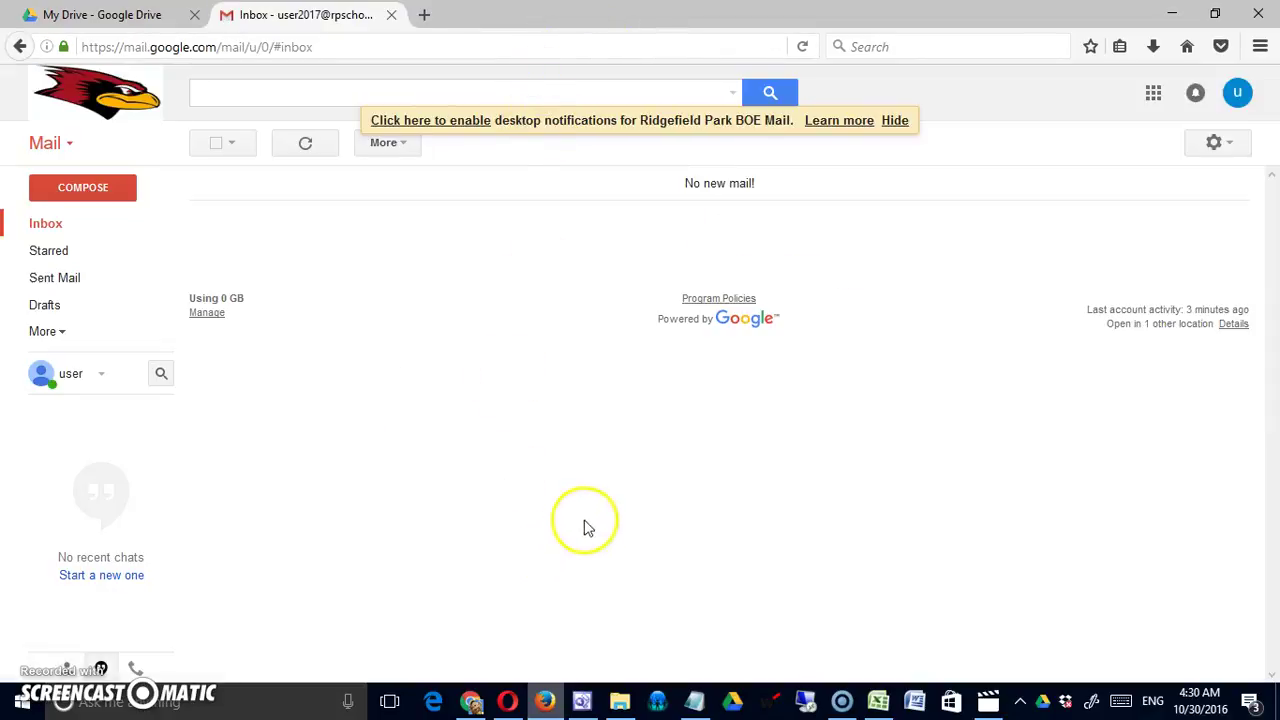
Bring the My Roster ELA Period 1 spreadsheet back to the front
left_click(471, 703)
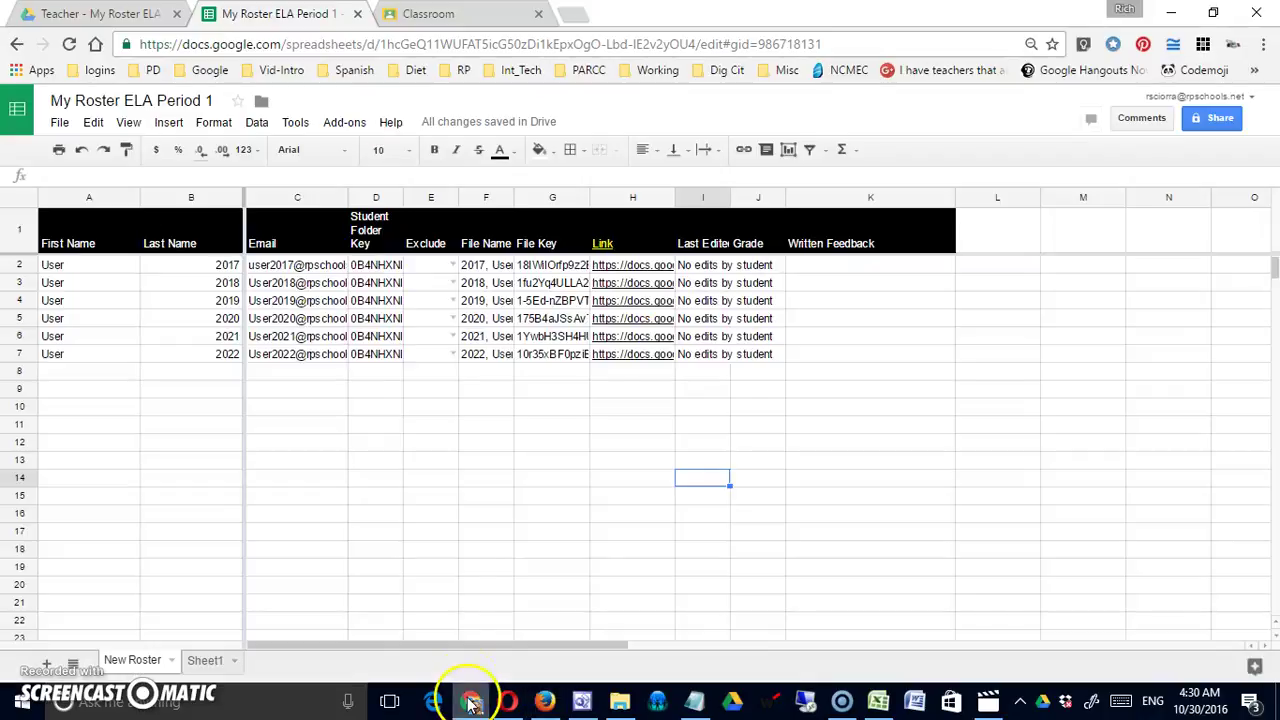
left_click(512, 408)
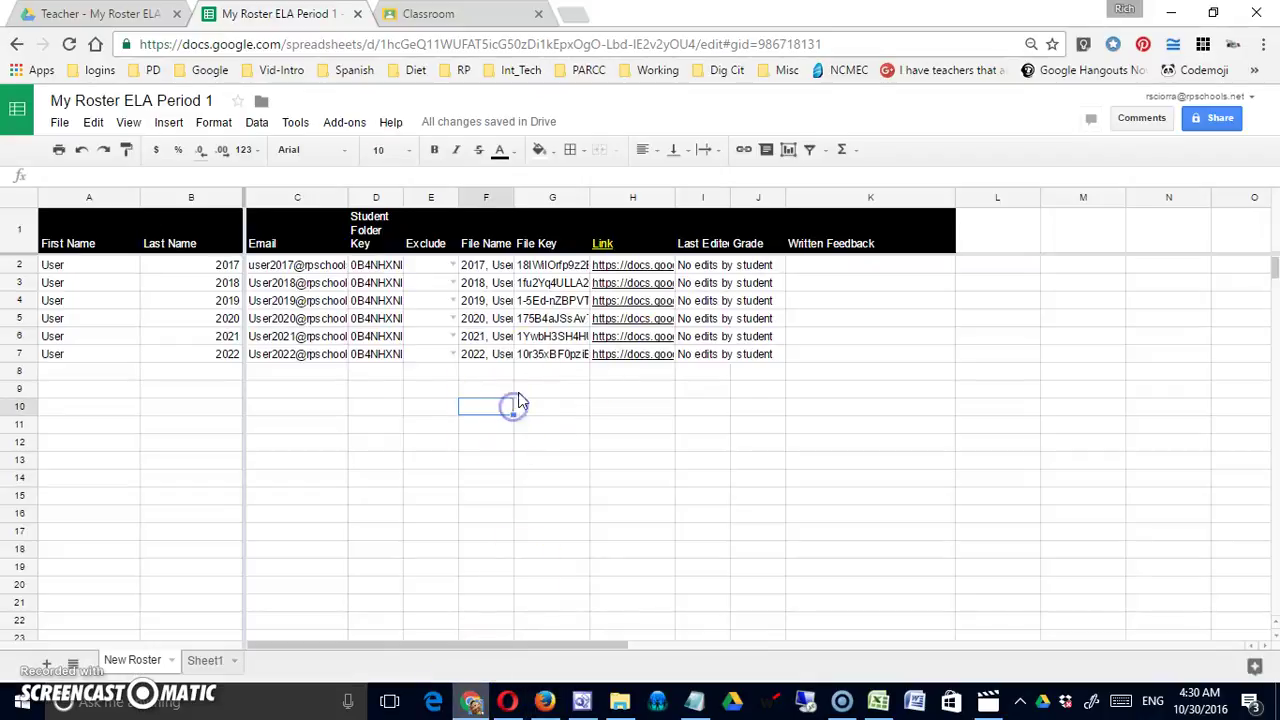
left_click(543, 392)
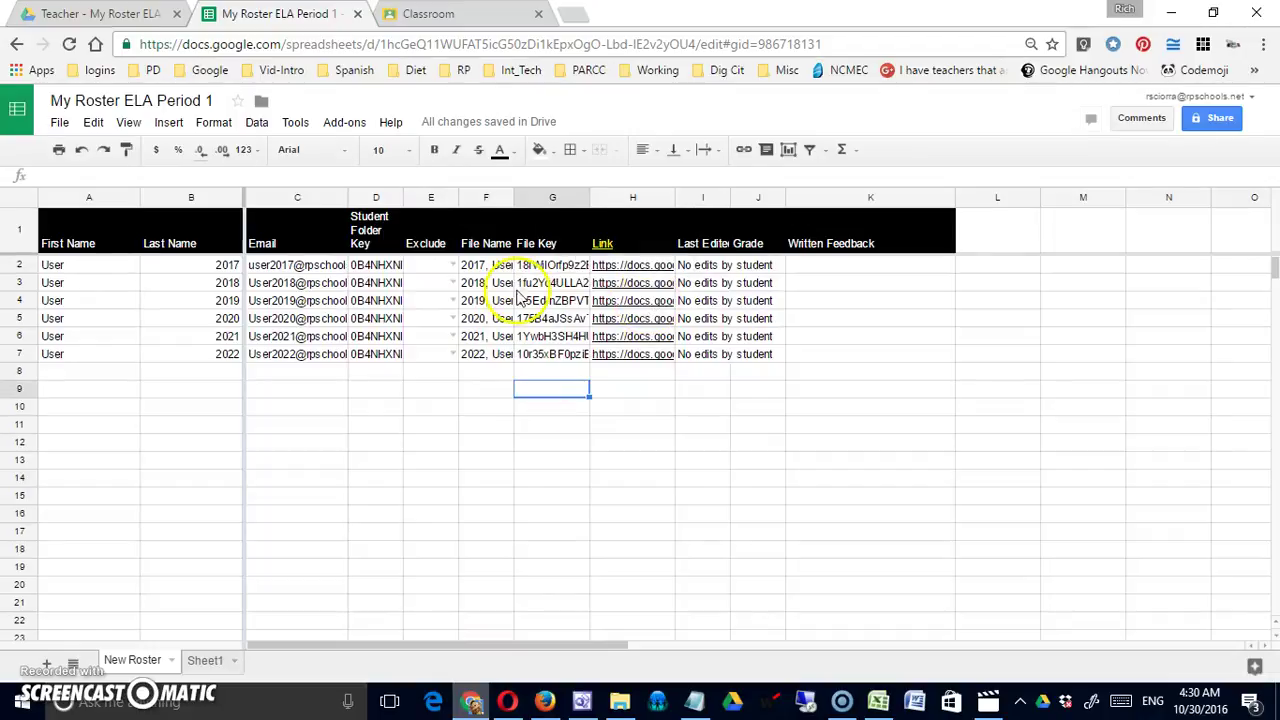
Open the first student's essay from the H2 link, close it, and open the Add-ons menu
left_click(628, 265)
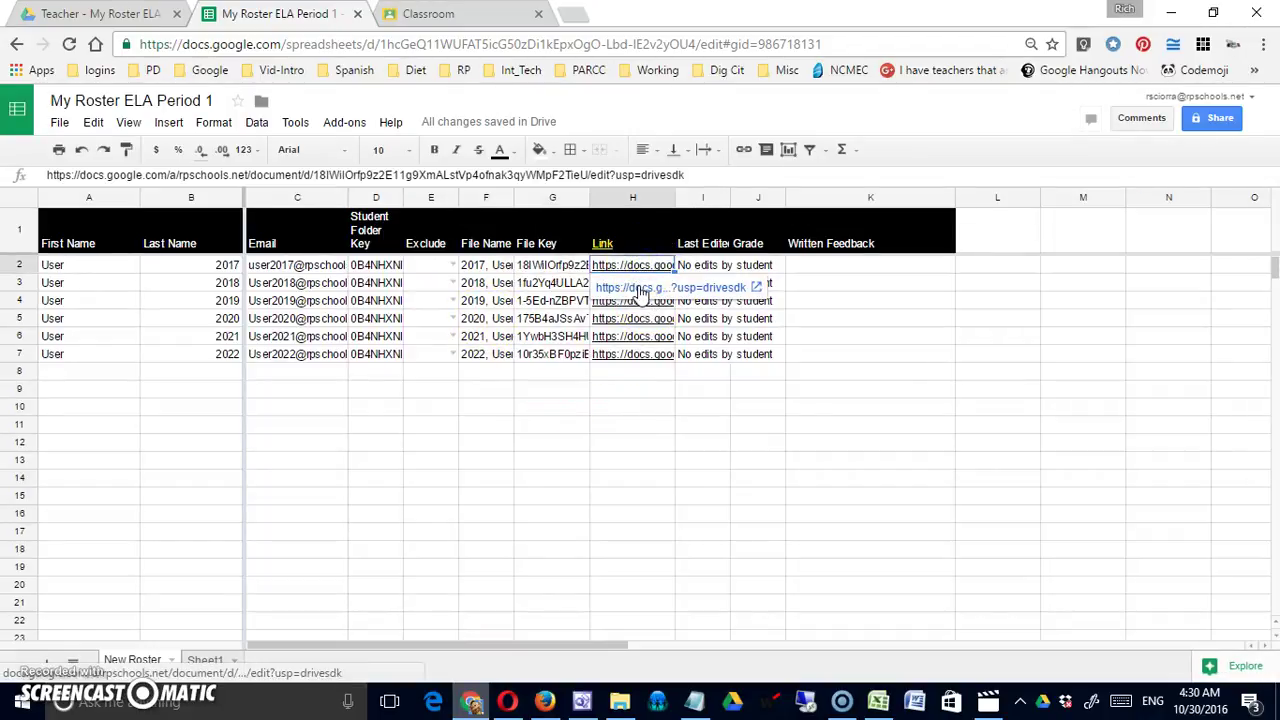
left_click(553, 300)
left_click(650, 266)
left_click(648, 282)
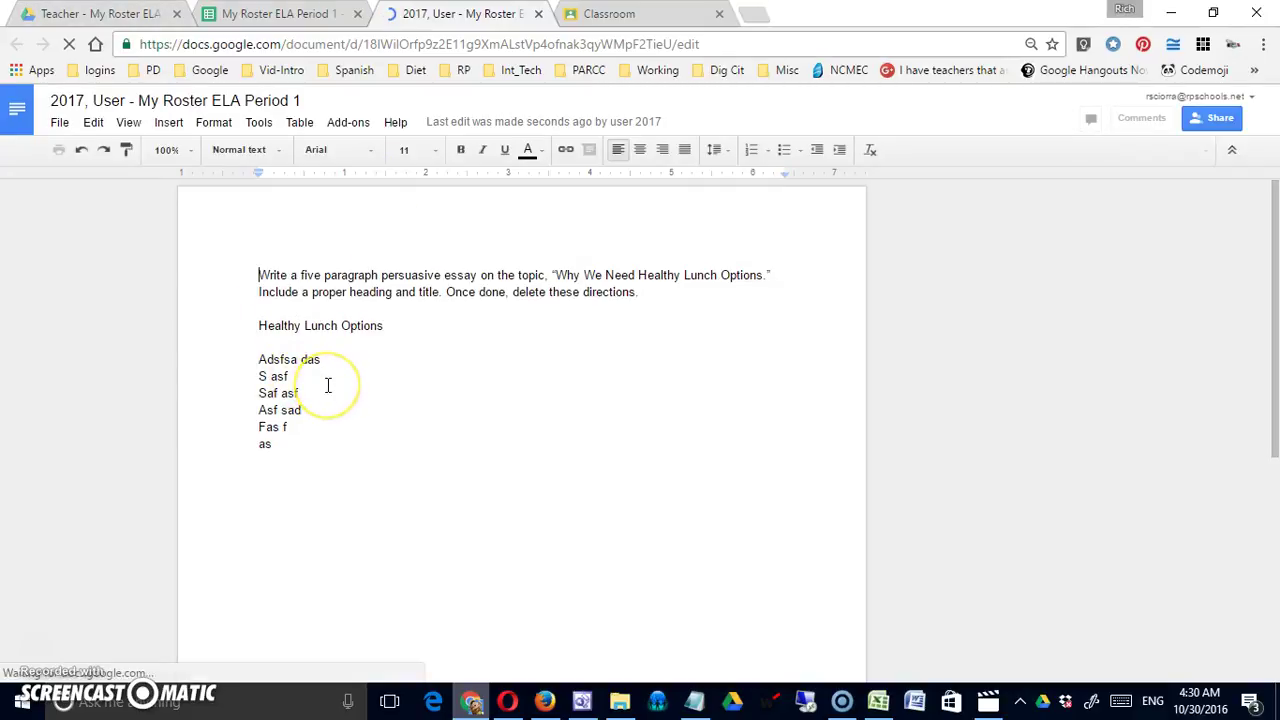
left_click(538, 14)
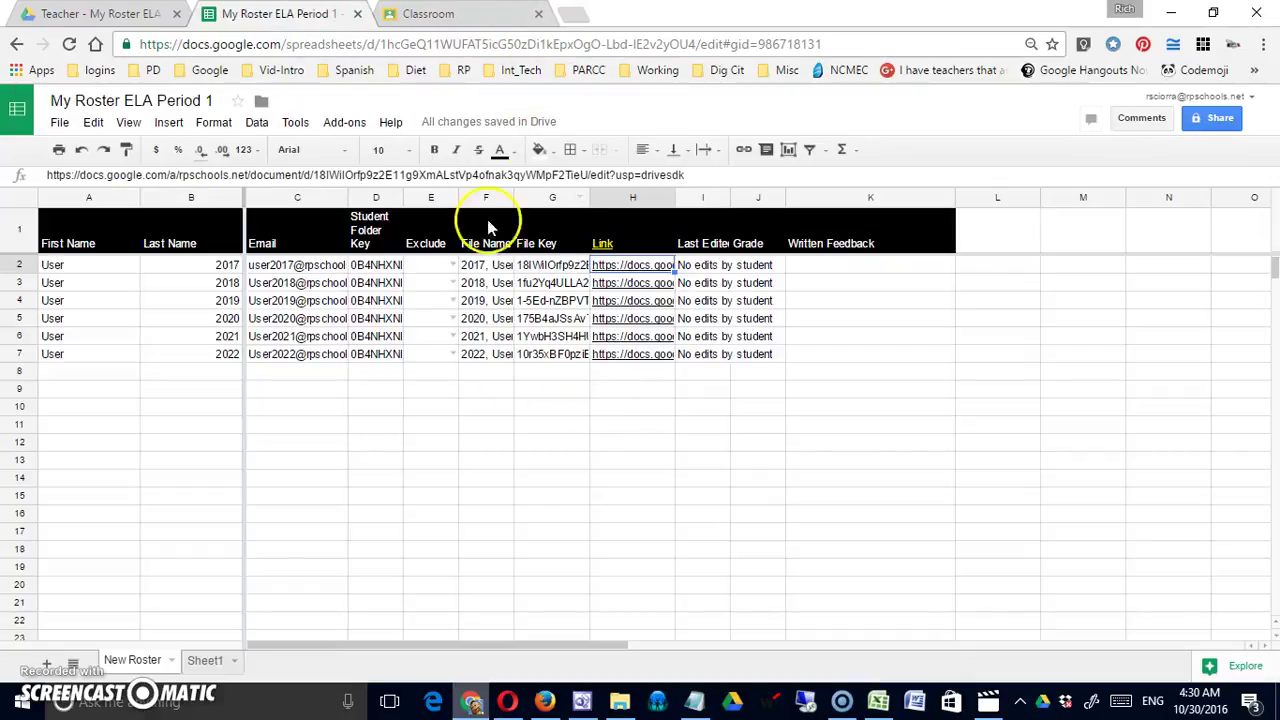
left_click(344, 122)
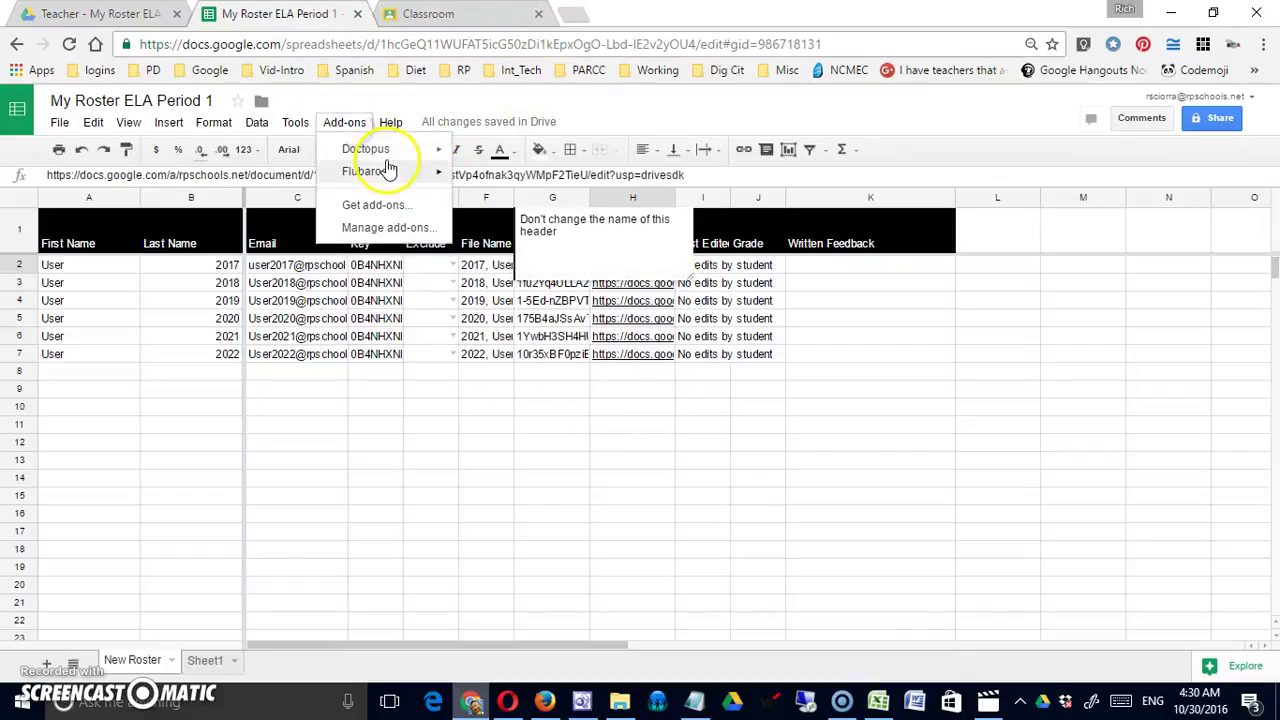
Open Doctopus Assignment Tools and refresh the roster's last-edit dates, word counts, revisions and comments
mouse_move(390, 160)
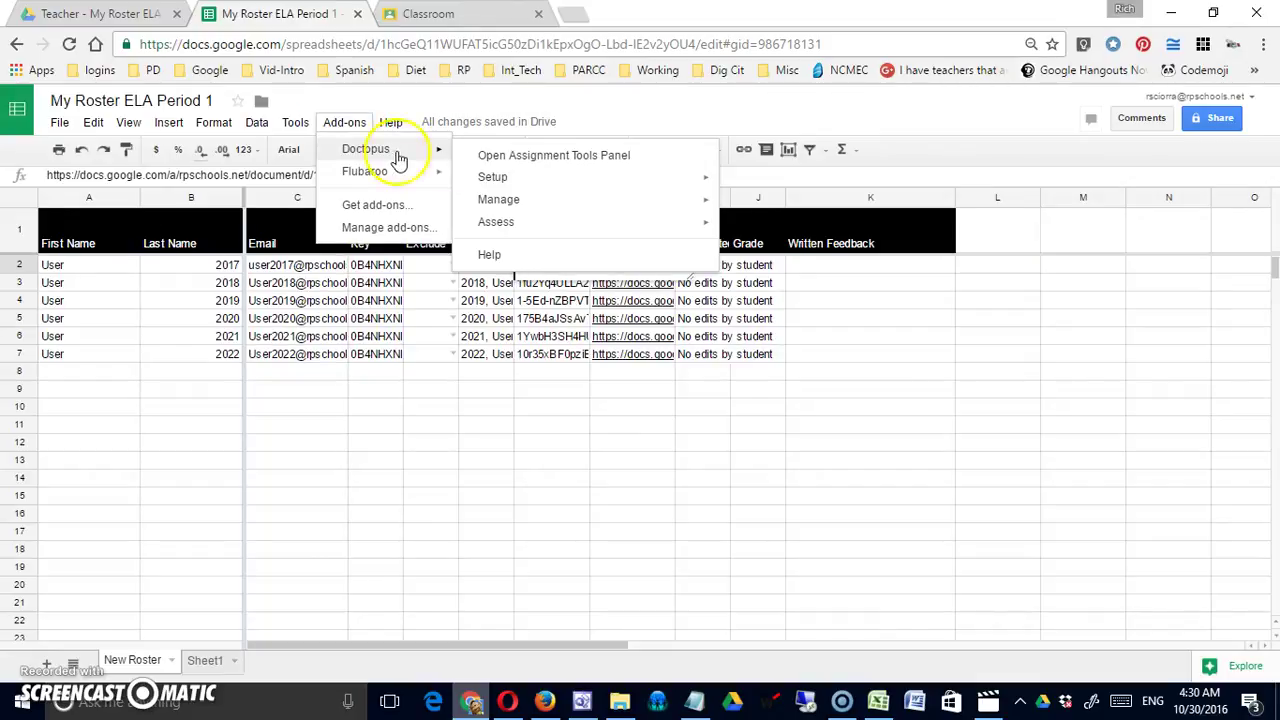
left_click(523, 155)
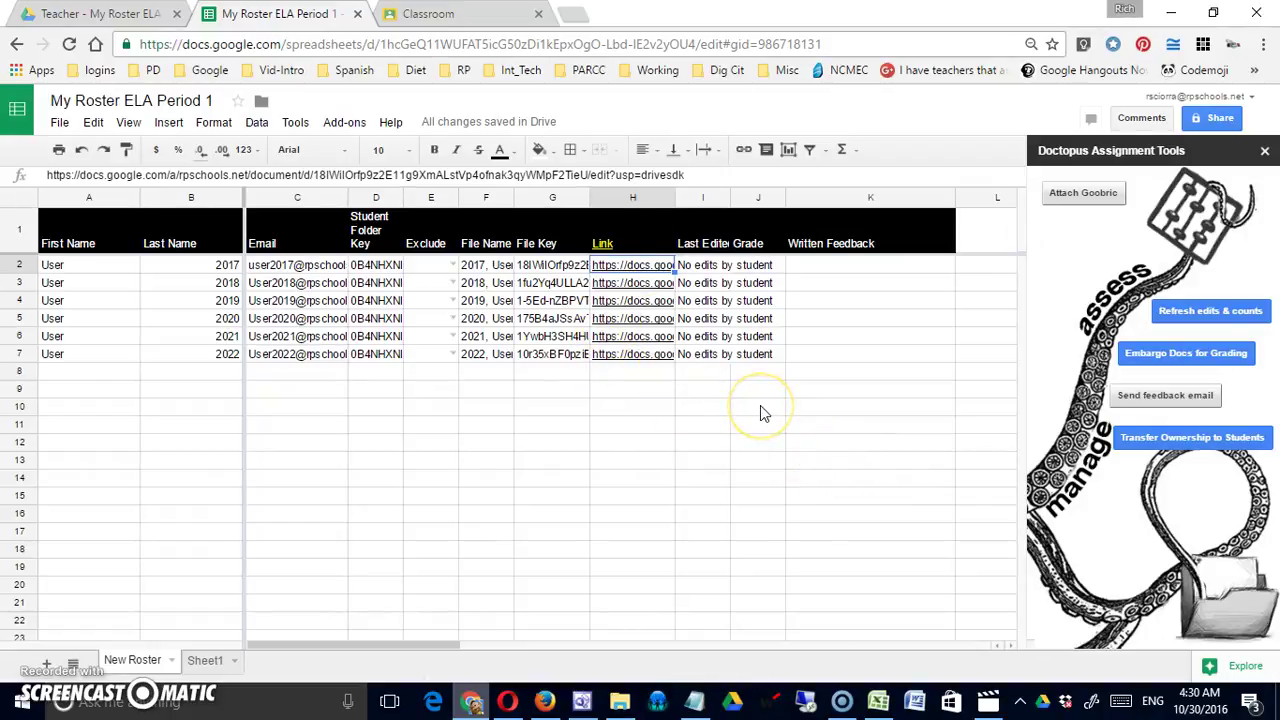
left_click(1177, 311)
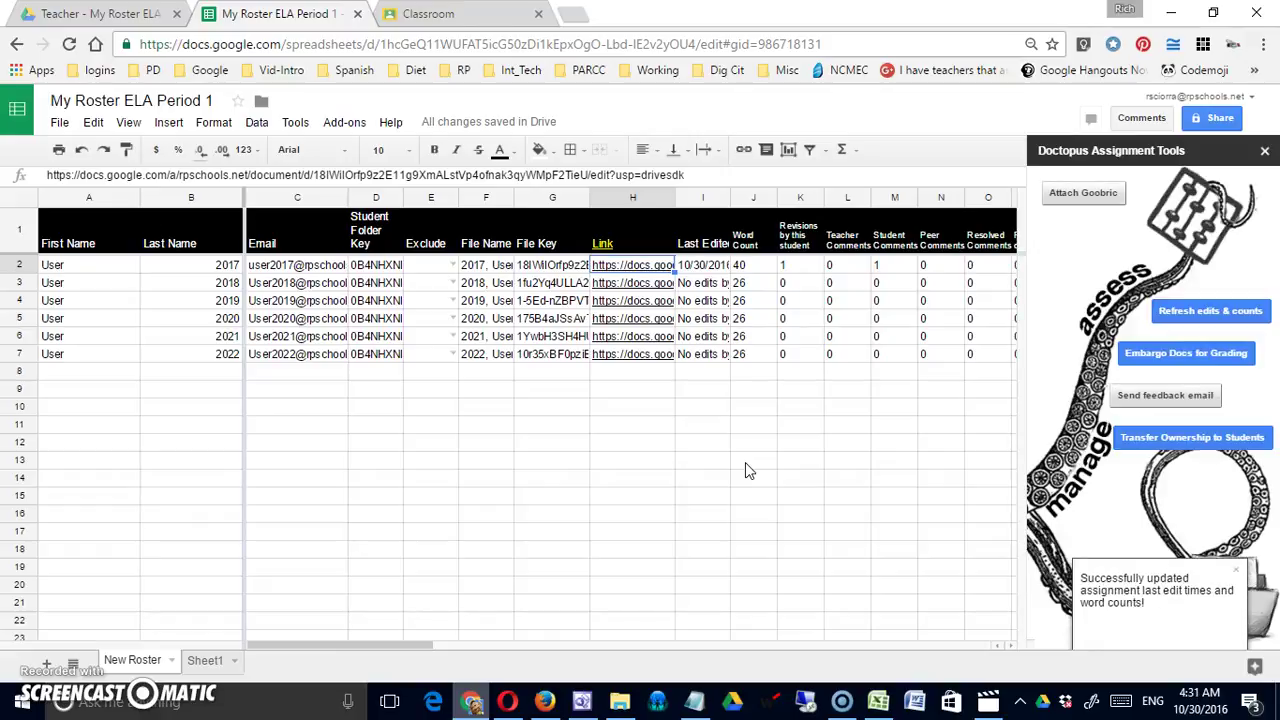
mouse_move(809, 244)
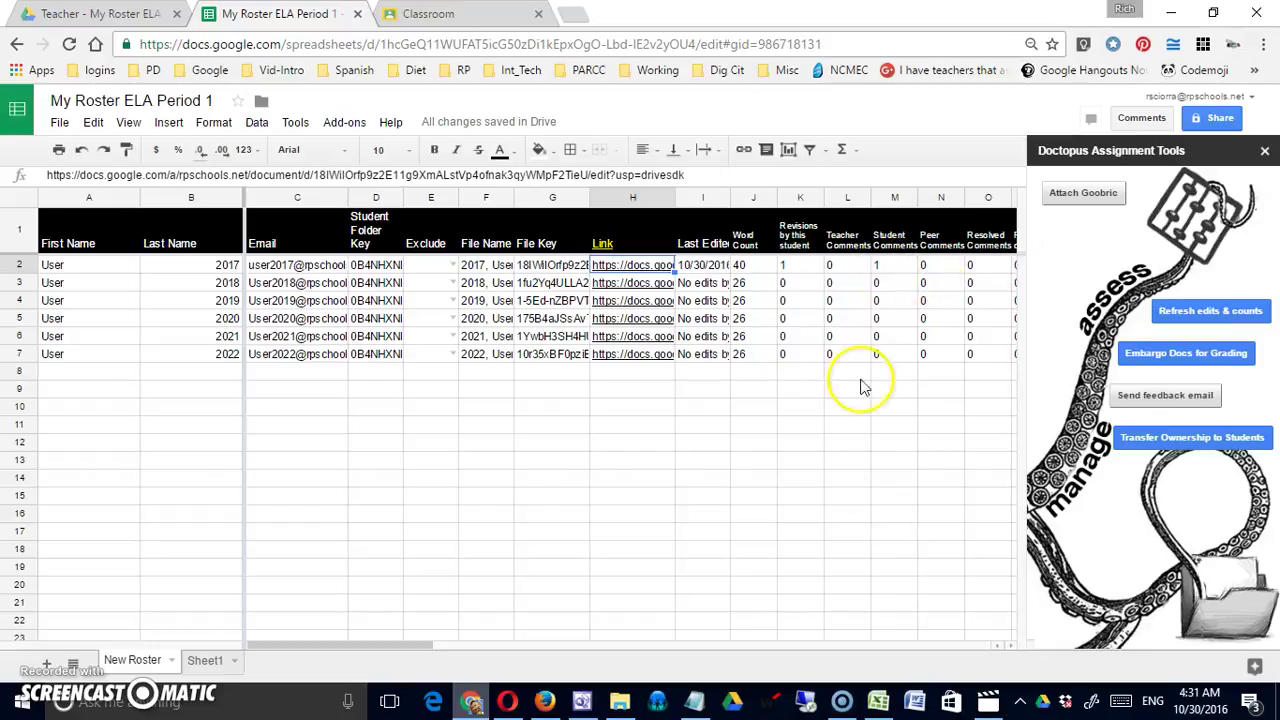
left_click(858, 300)
key("Right")
key("Right")
key("Right")
key("Right")
key("Right")
key("Right")
key("Right")
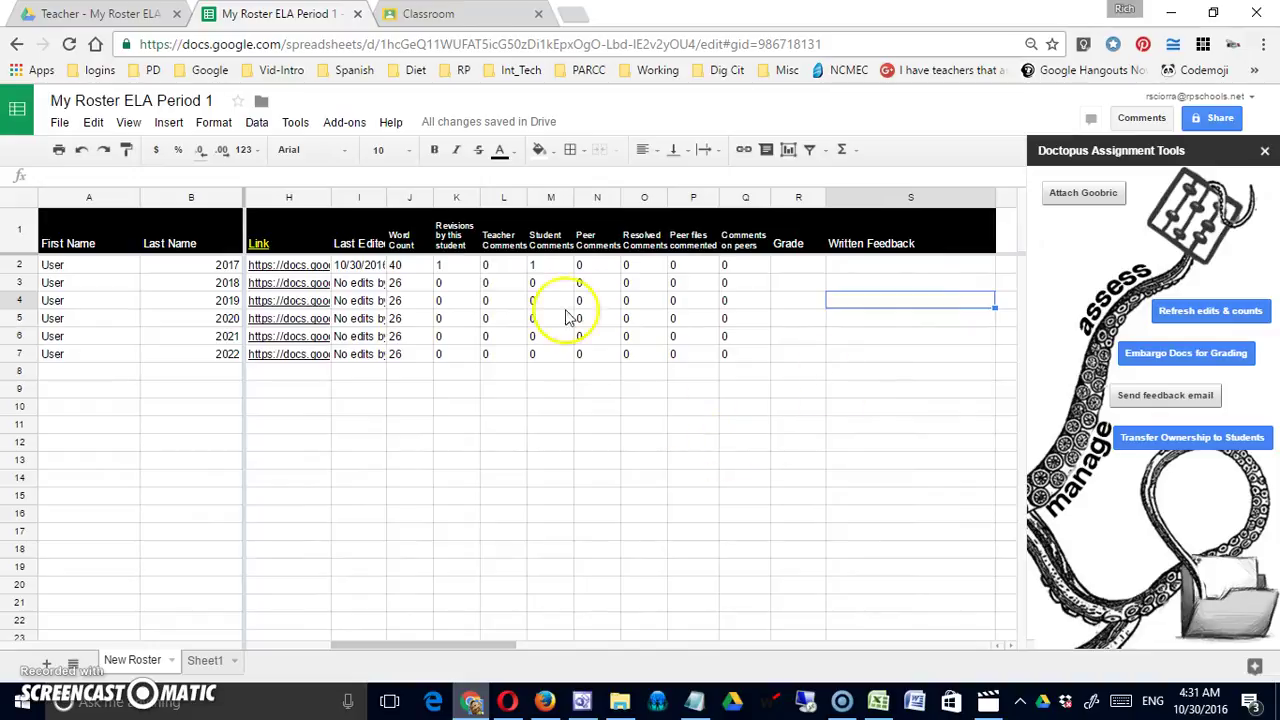
mouse_move(500, 240)
left_click(616, 318)
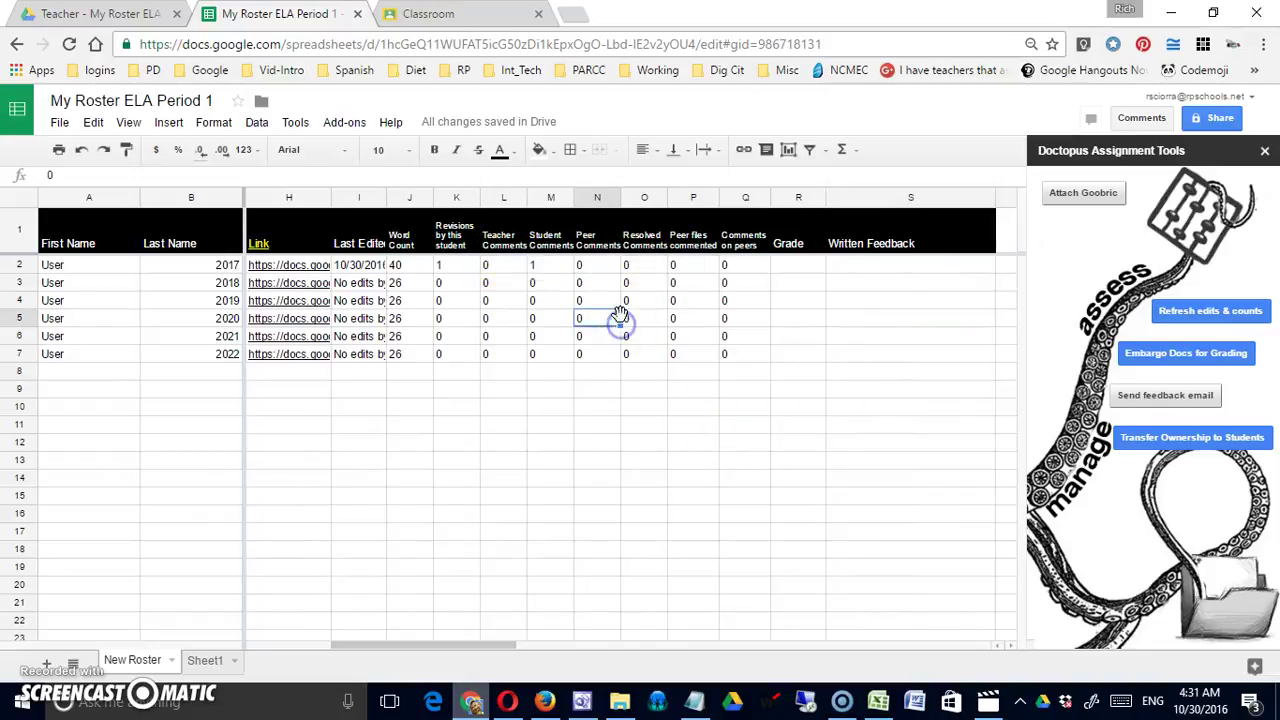
left_click(628, 276)
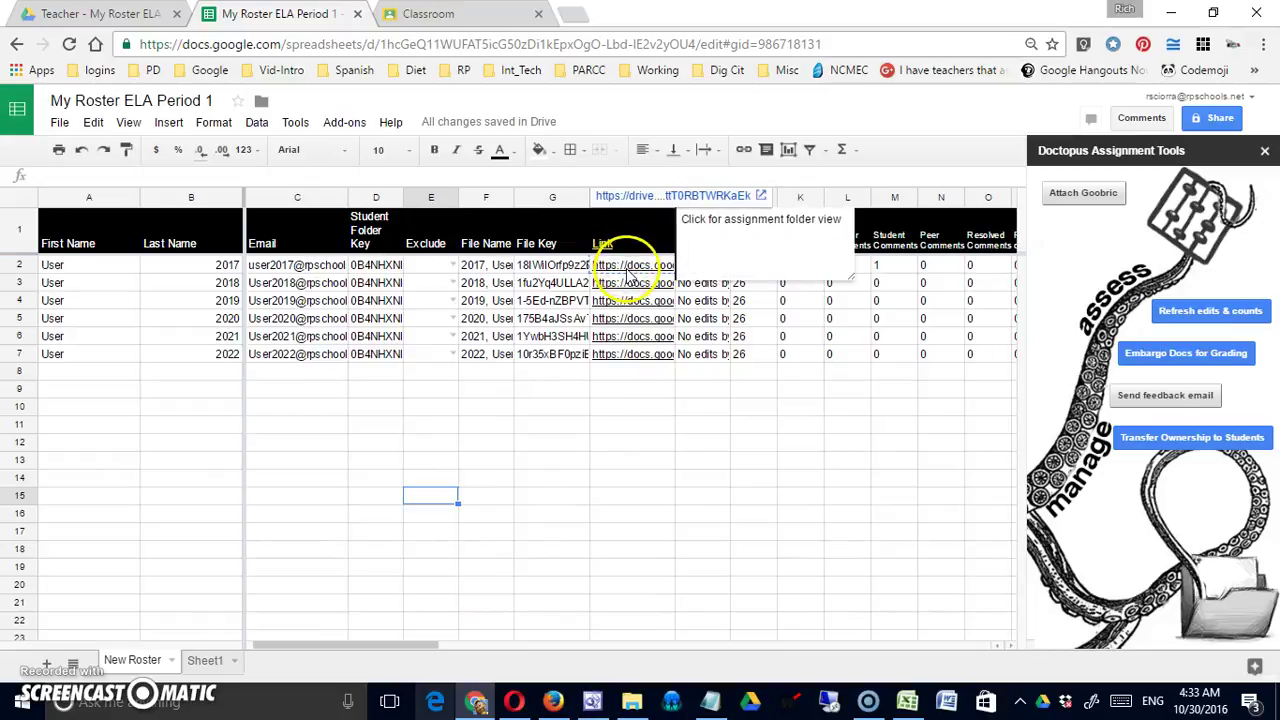
Open the first student's essay and reply 'Please reread the directions.' to their comment on 'Healthy'
left_click(628, 272)
left_click(628, 286)
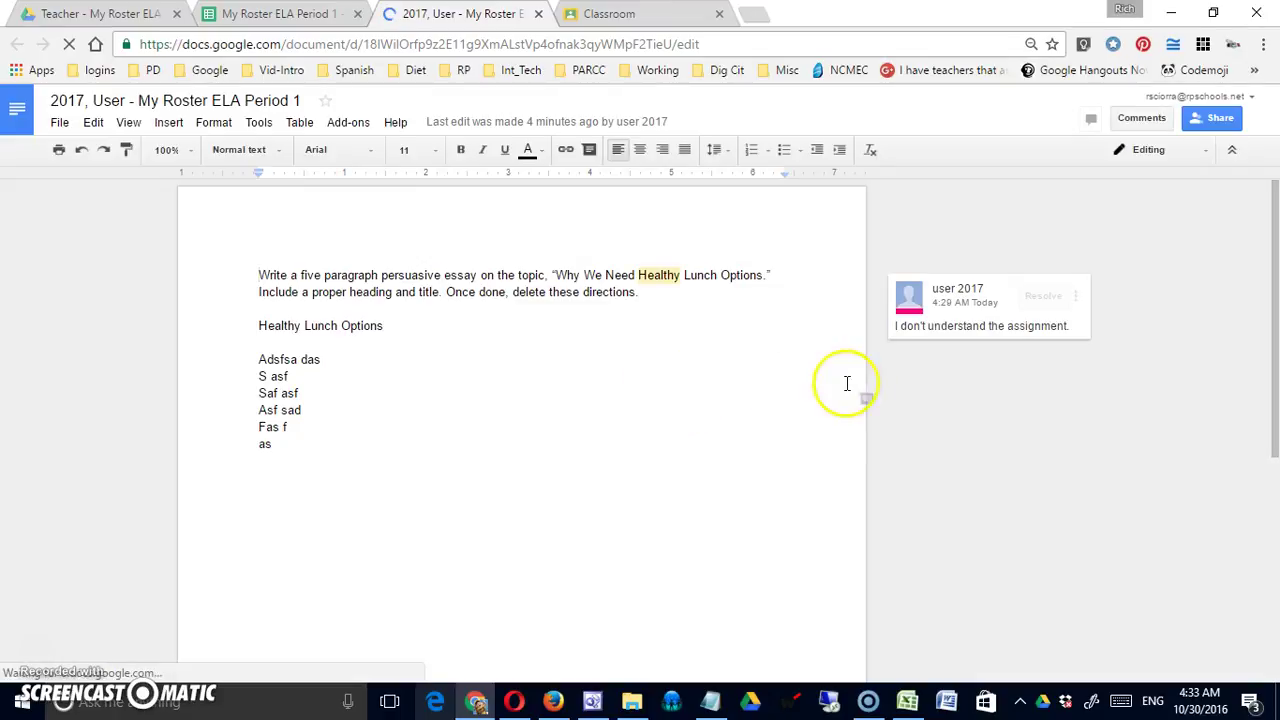
left_click(965, 330)
left_click(962, 360)
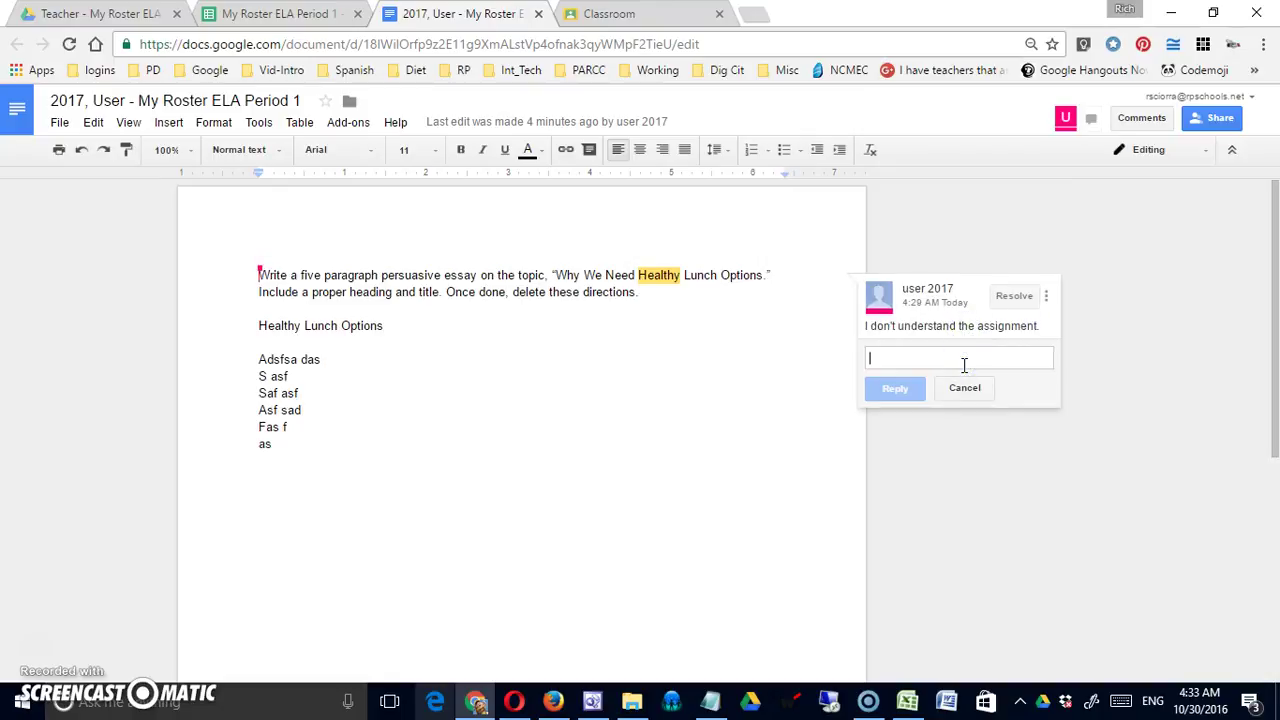
type("Please reree")
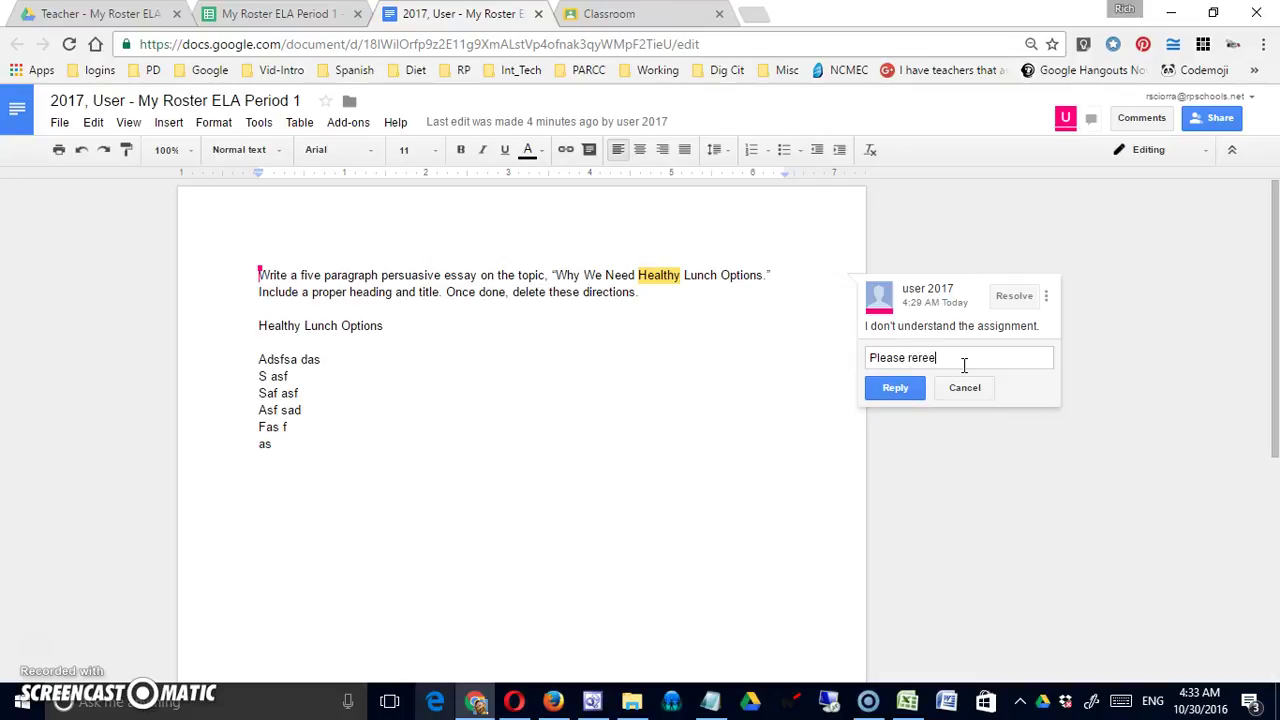
key("BackSpace")
type("ad the d")
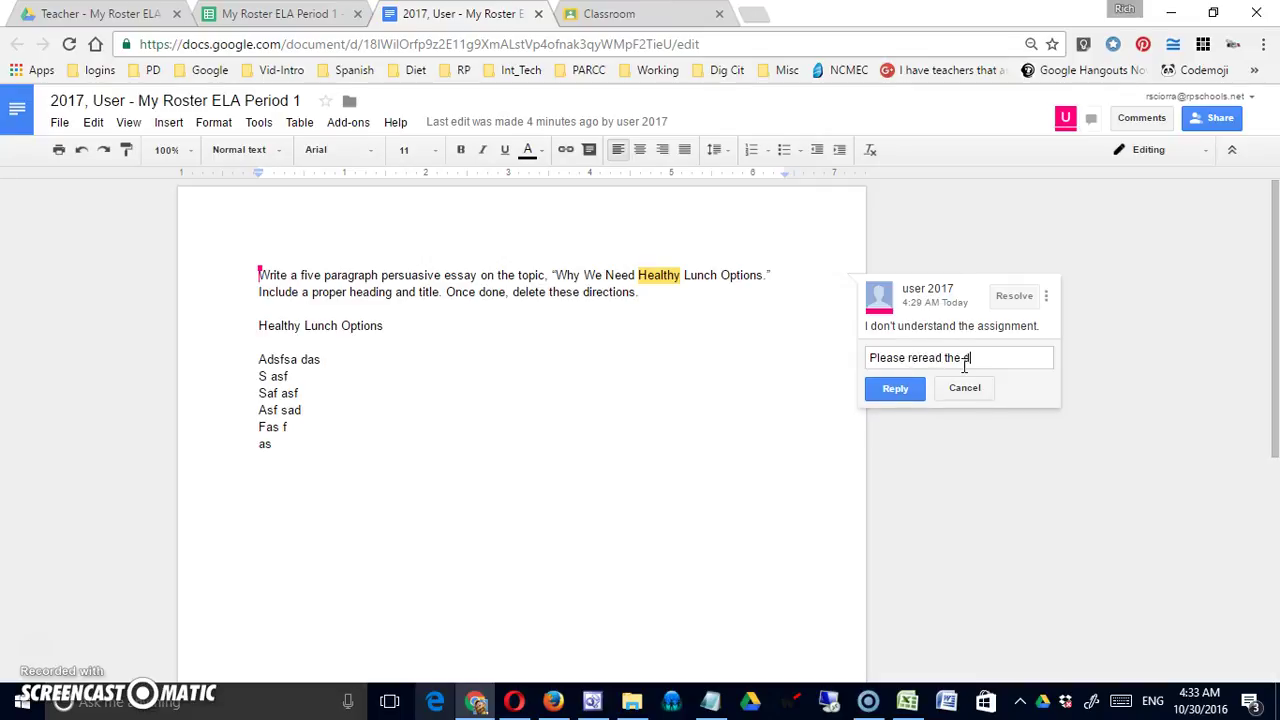
type("irections.")
left_click(900, 389)
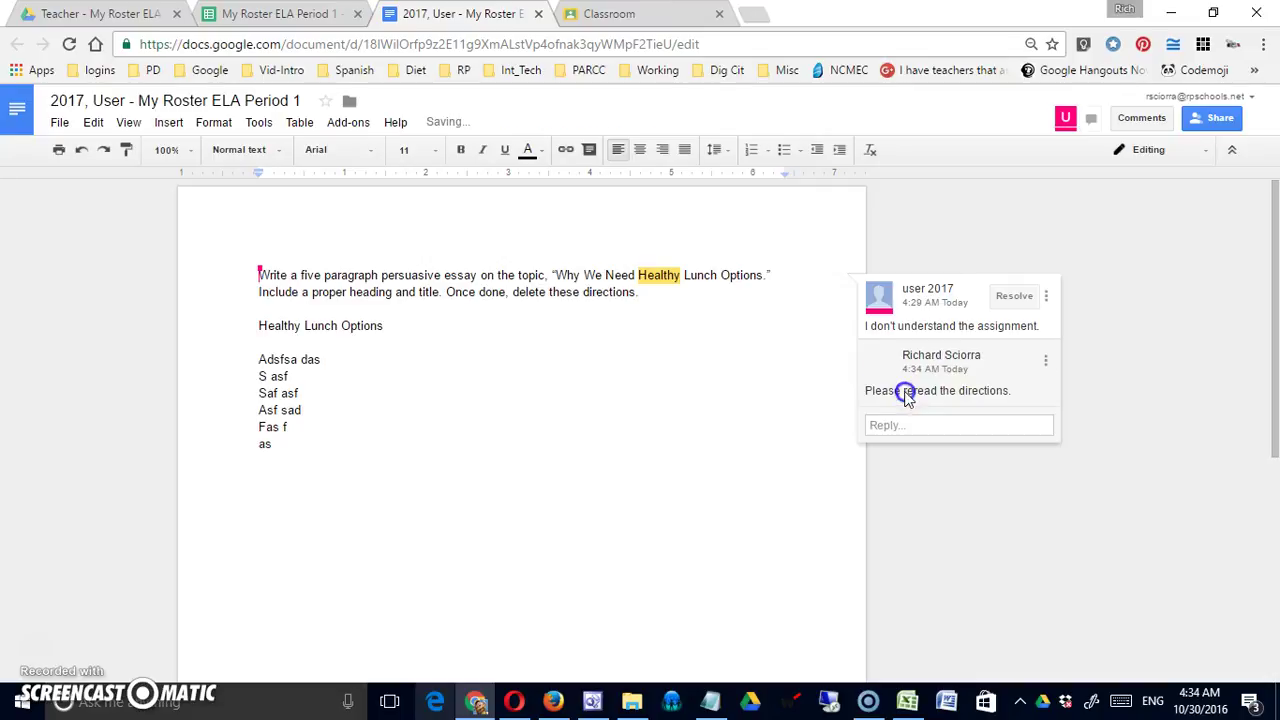
Back on the roster, refresh edits and counts to show one teacher comment, then start Embargo Docs for Grading
left_click(309, 25)
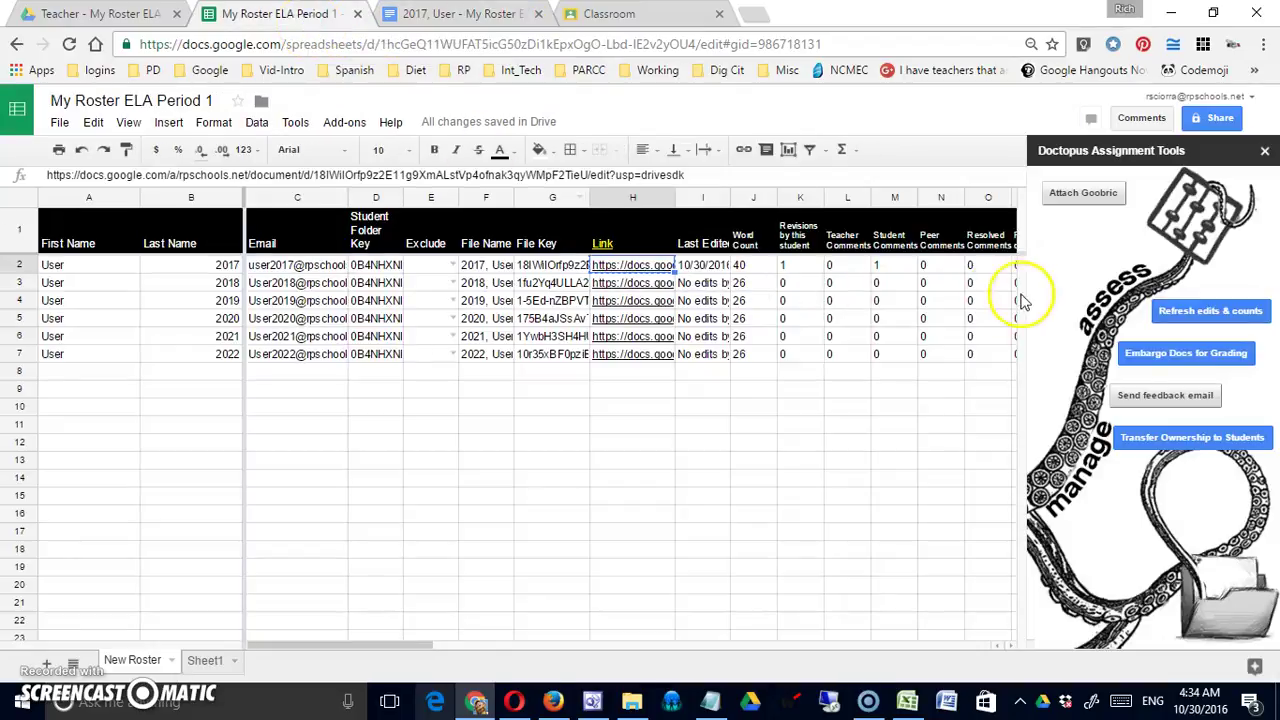
left_click(1175, 313)
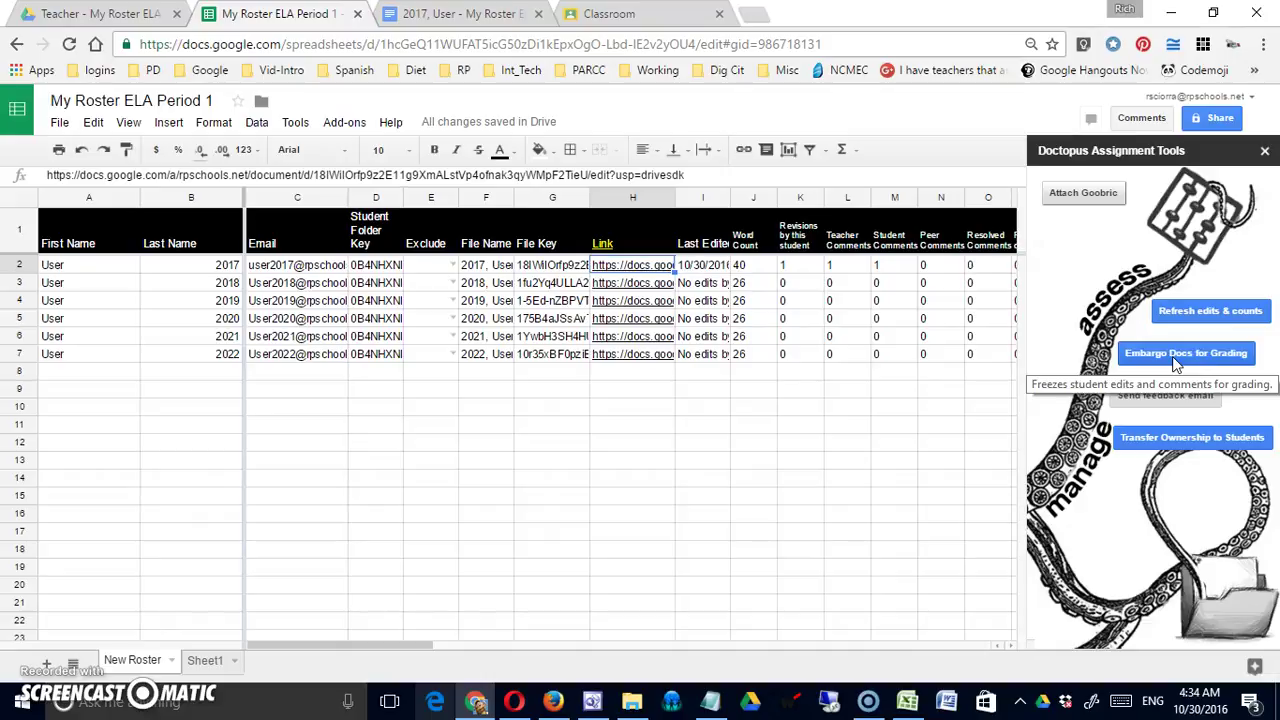
left_click(1177, 360)
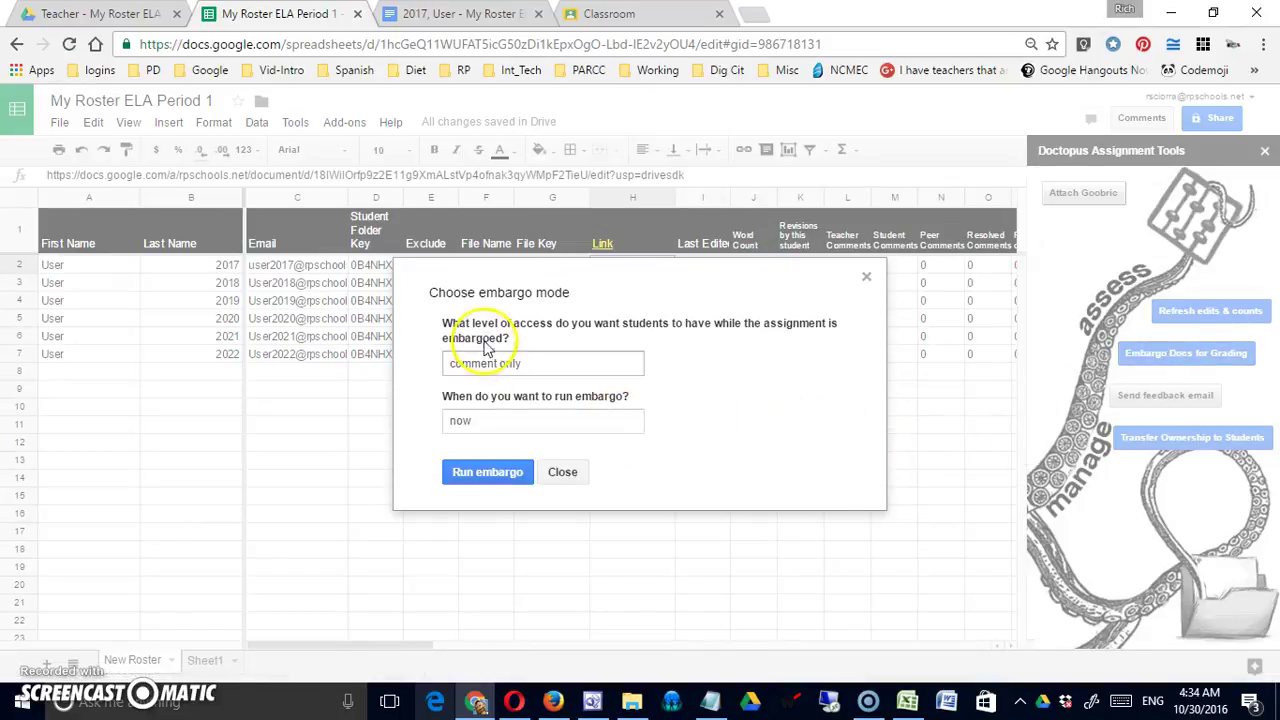
Run the embargo now, giving students 'view only' access to their docs
left_click(548, 369)
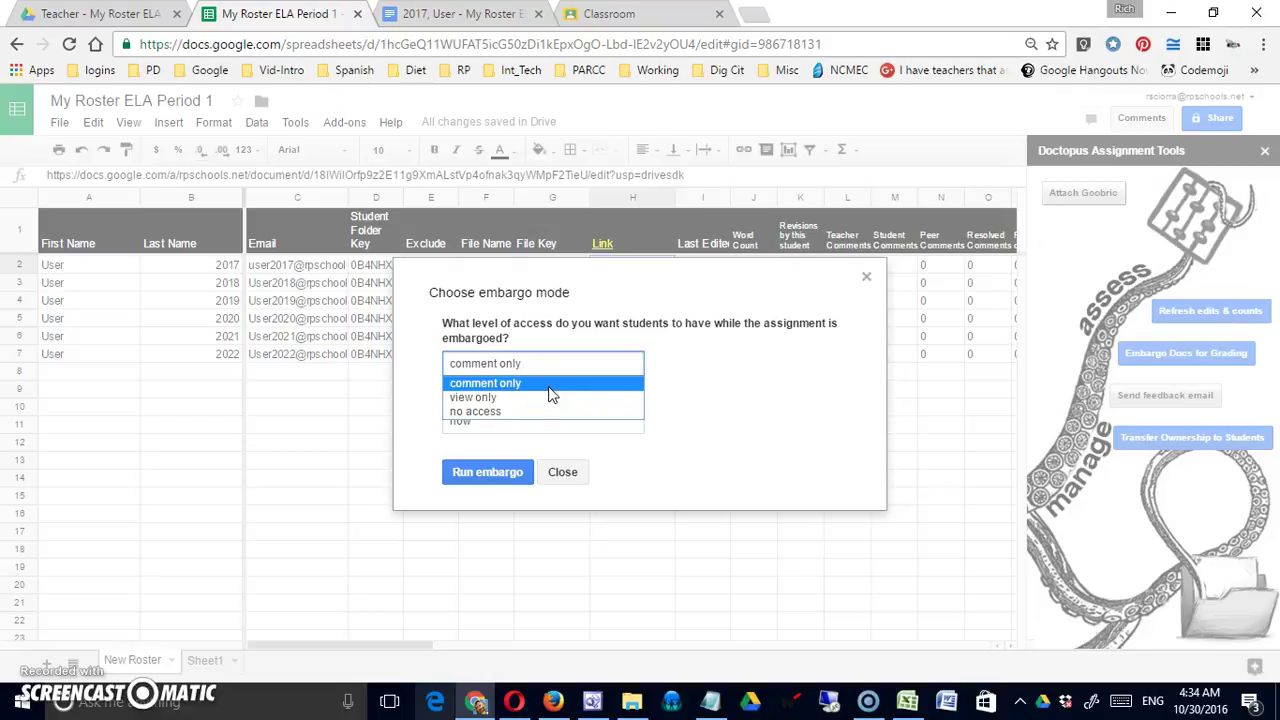
left_click(550, 397)
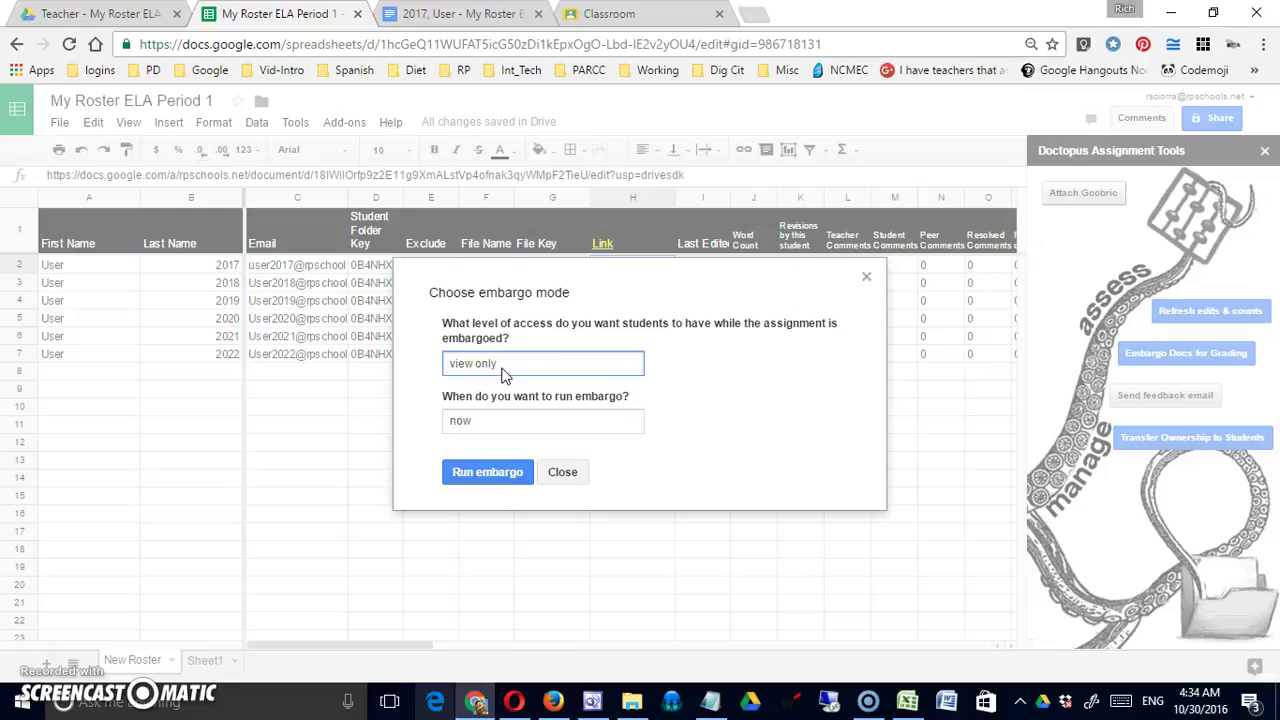
left_click(521, 421)
left_click(486, 424)
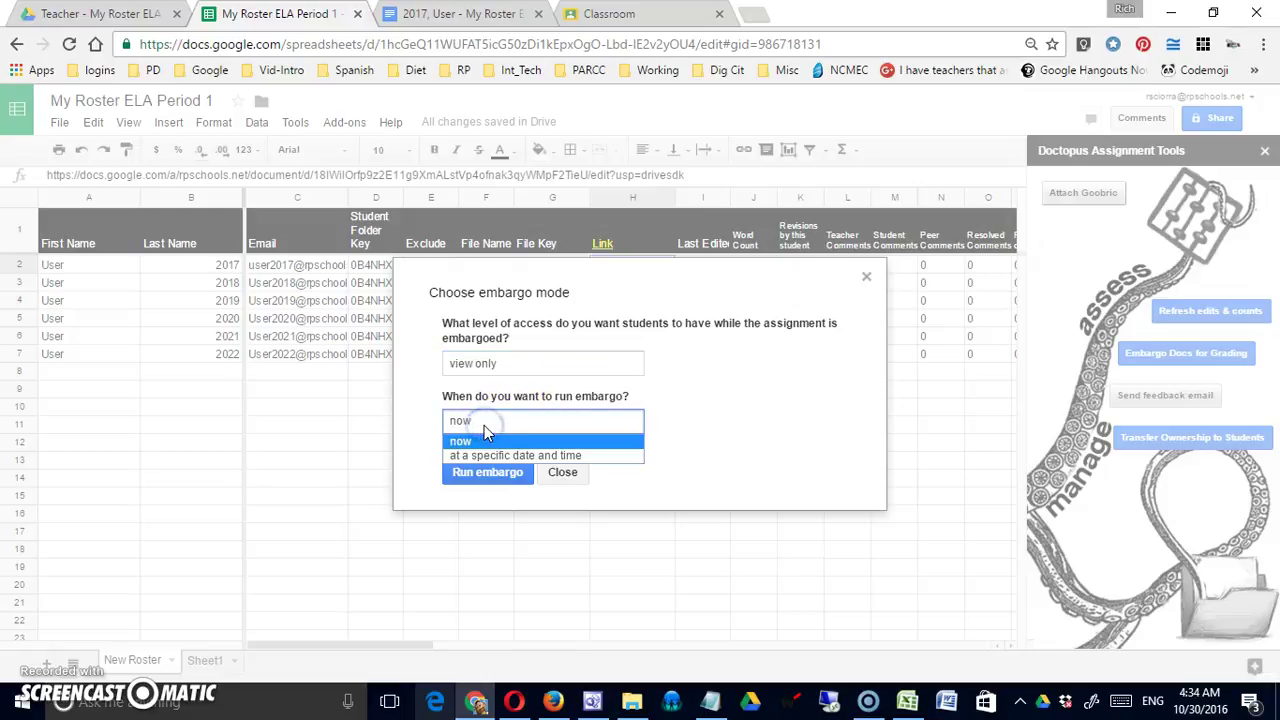
left_click(510, 440)
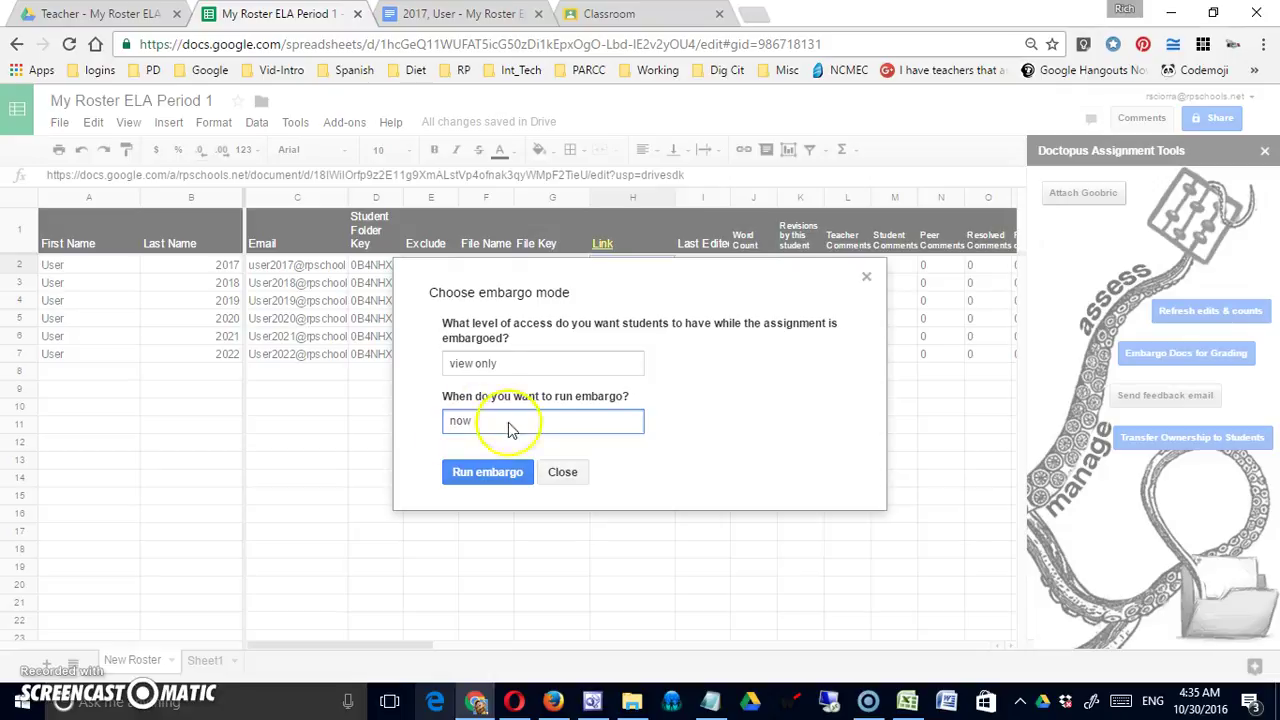
left_click(486, 476)
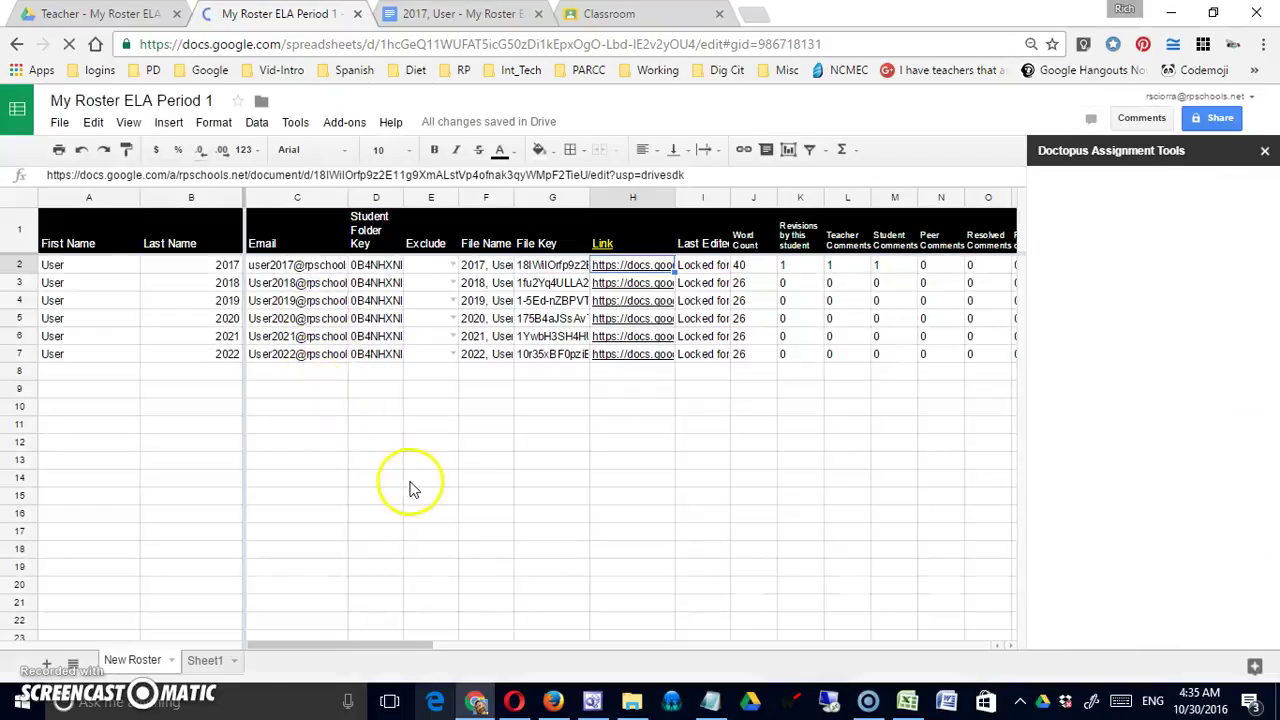
In the student's Firefox window, reload the first essay from its pasted doc link
left_click(553, 700)
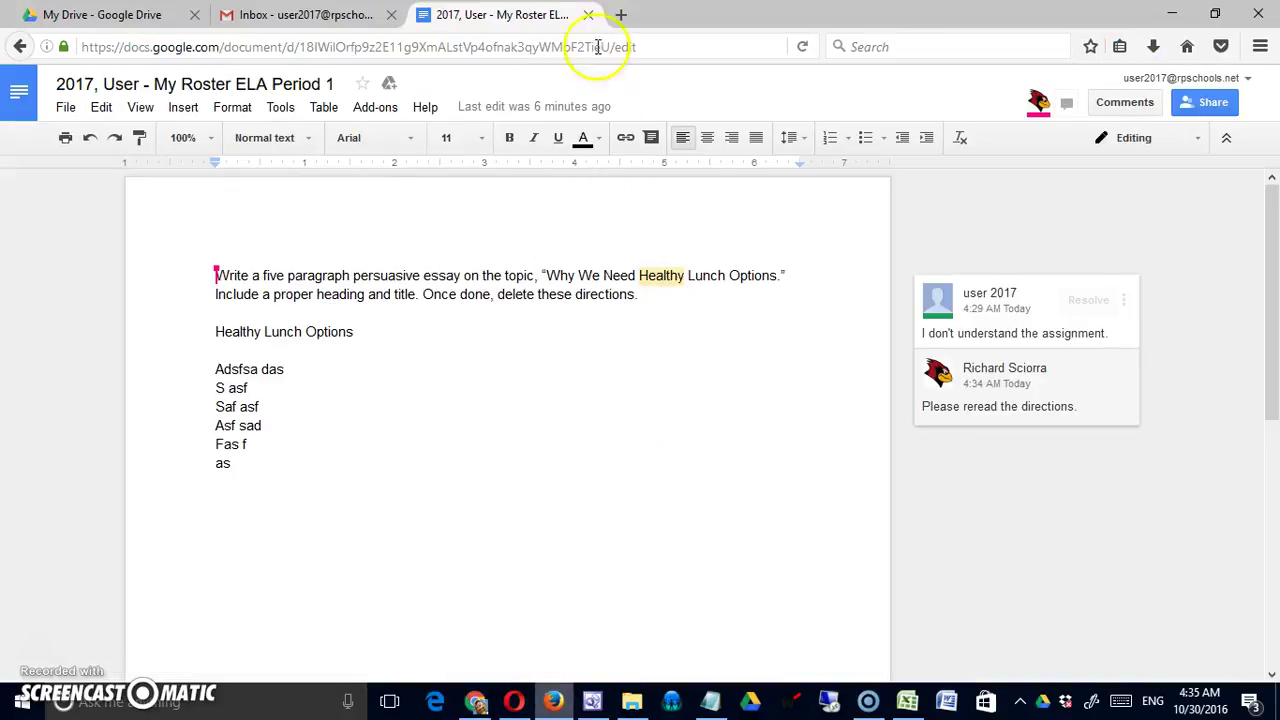
left_click(588, 14)
left_click(464, 14)
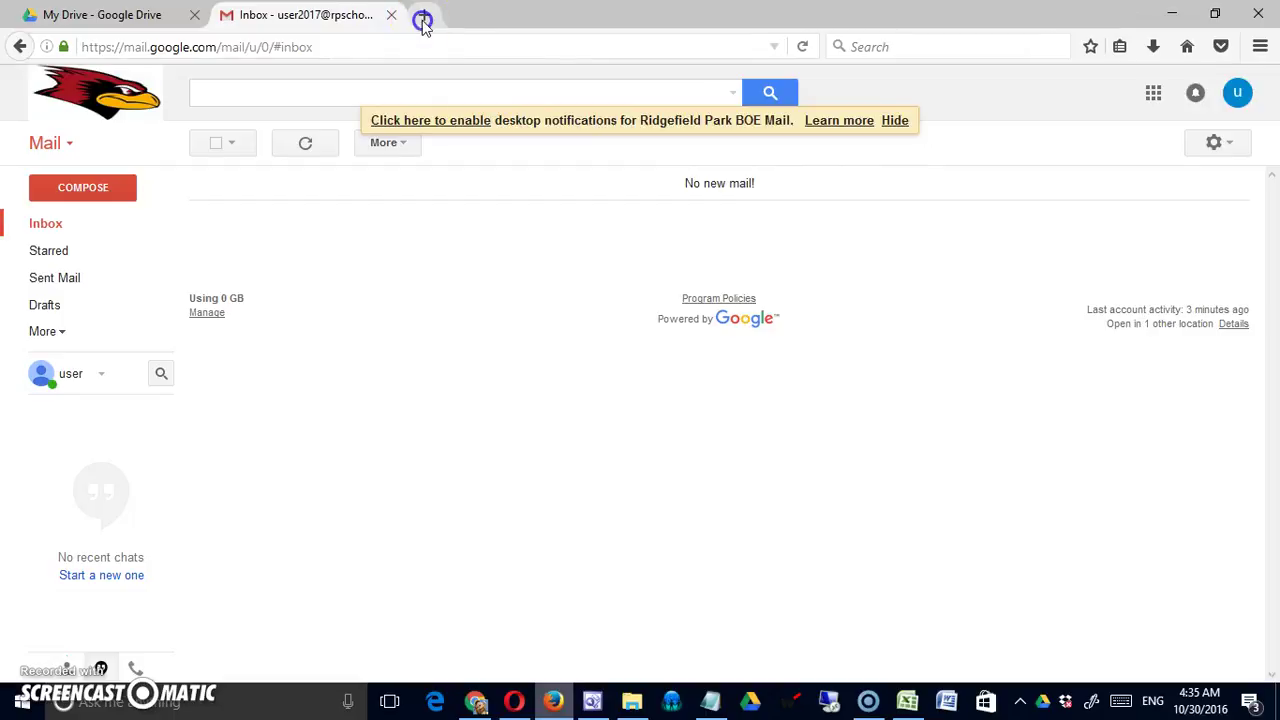
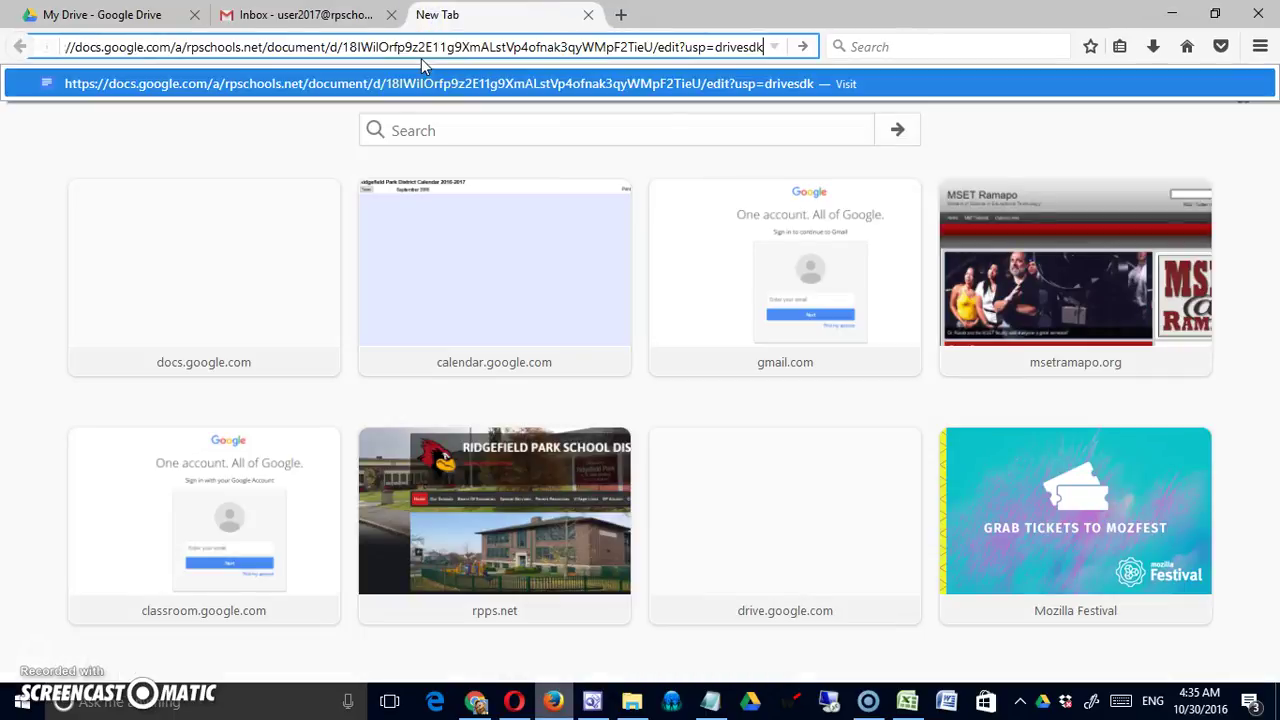
left_click(425, 88)
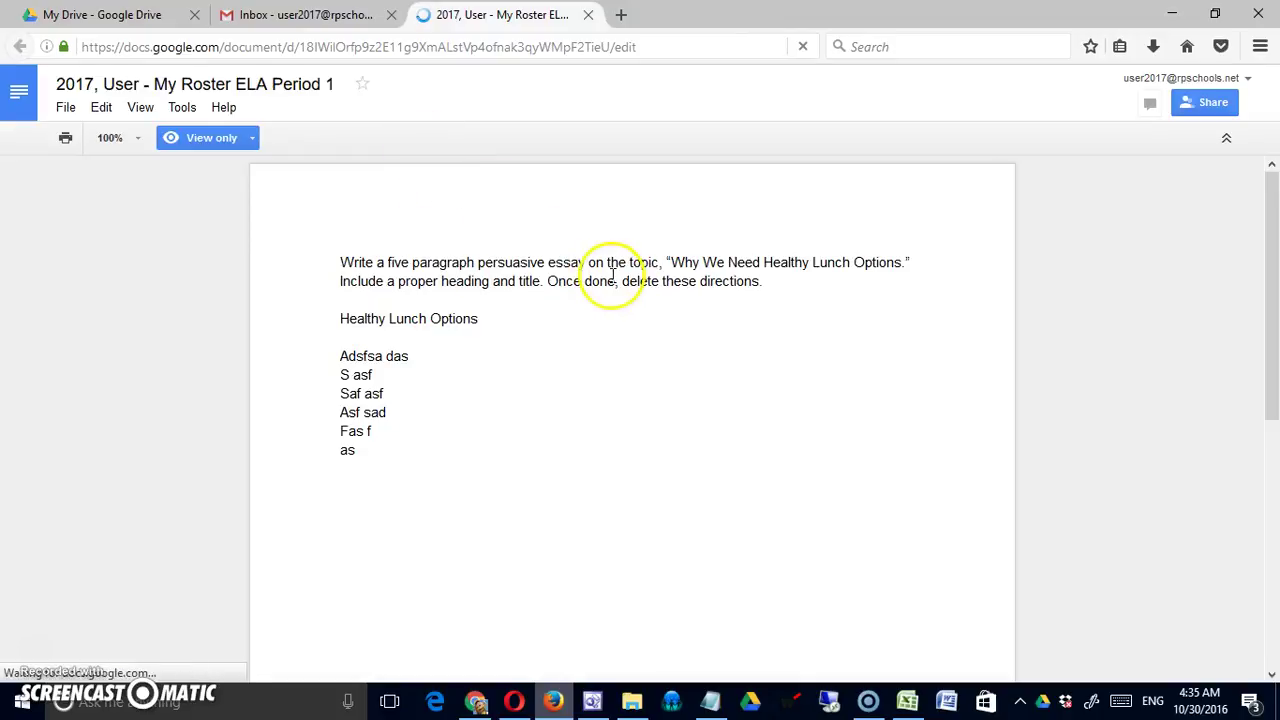
Confirm the essay is view-only and can't be edited, then return to the roster spreadsheet
left_click(246, 137)
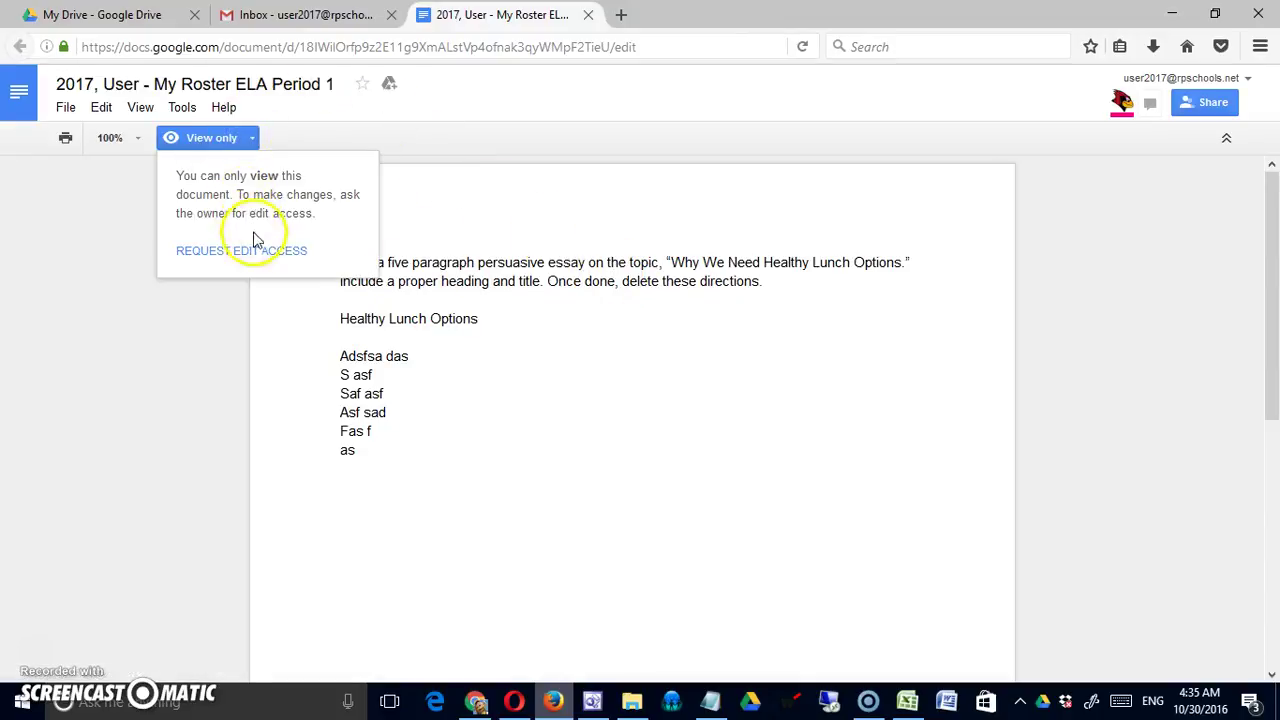
left_click(505, 318)
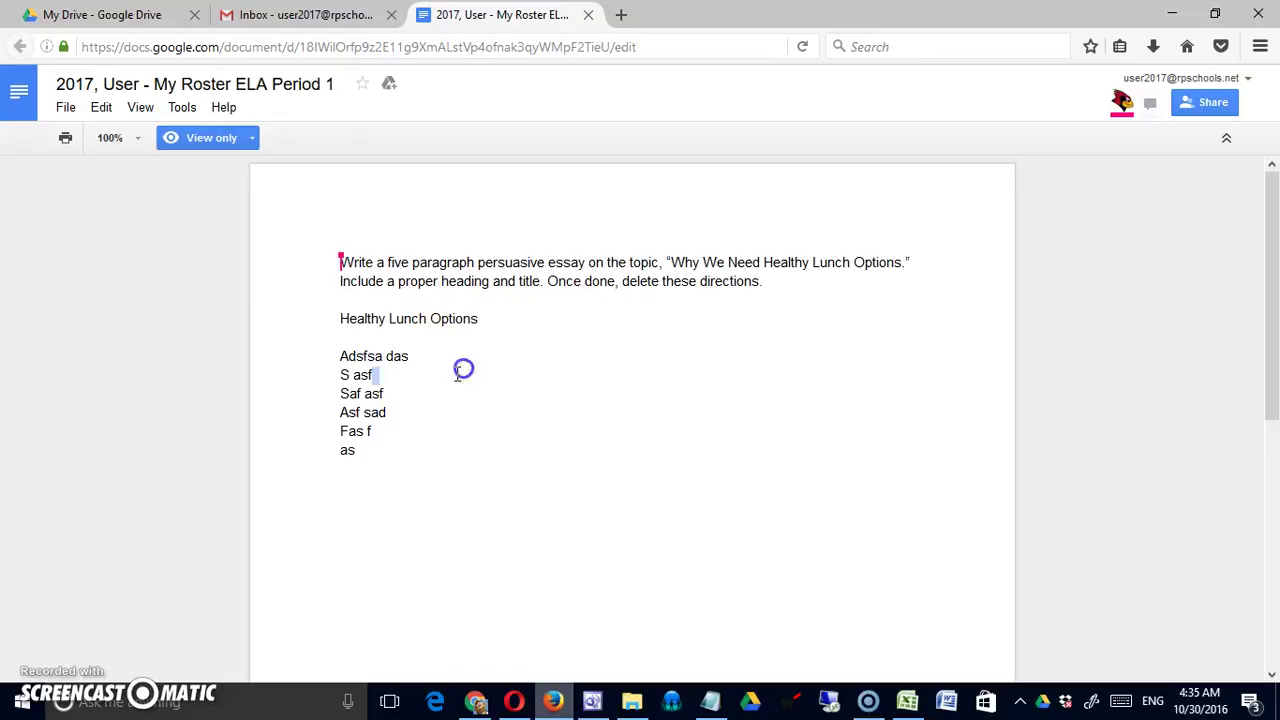
left_click(483, 272)
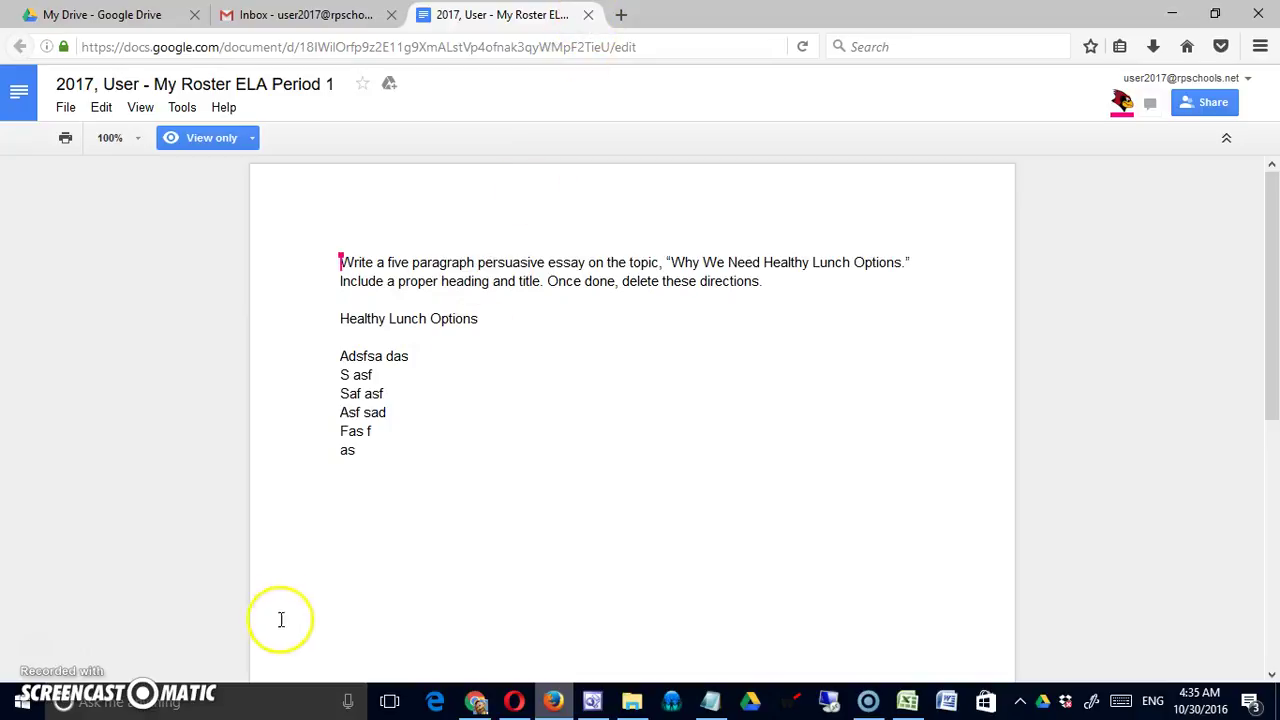
left_click(476, 703)
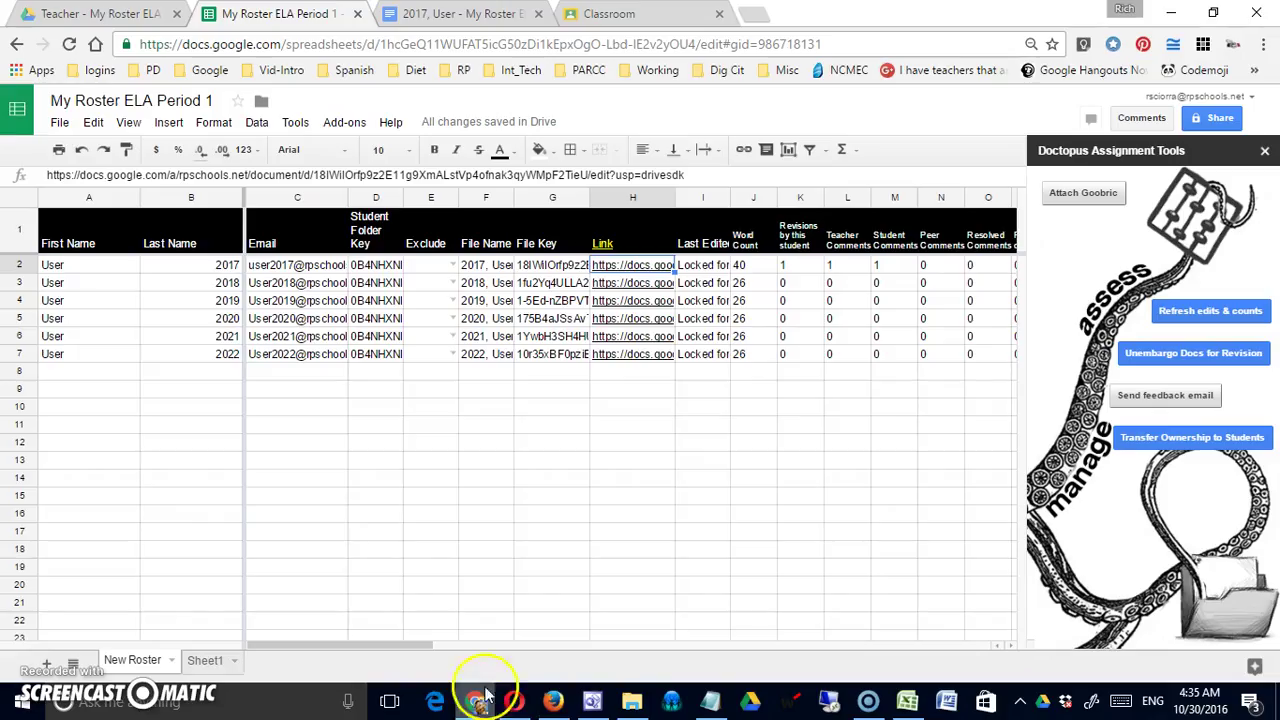
Step through Unembargo Docs for Revision to its review of 6 resources with 'allow edit' access
left_click(1190, 362)
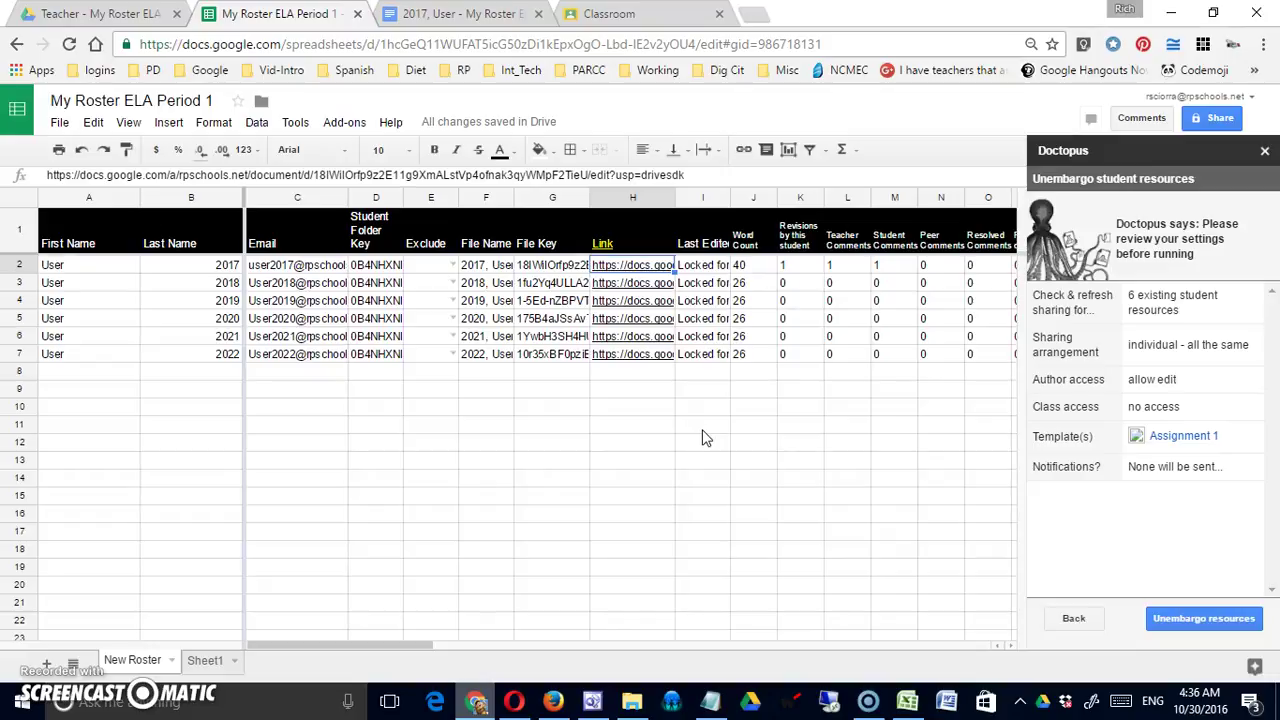
left_click(1070, 620)
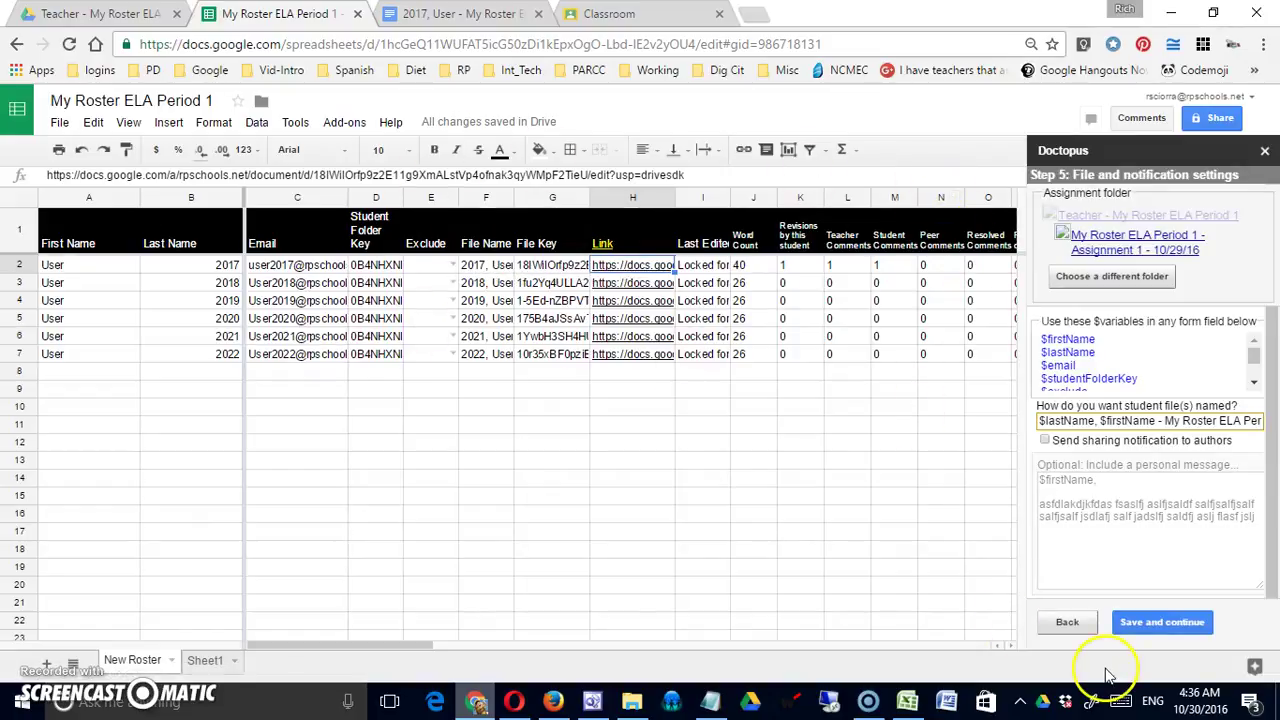
left_click(1166, 622)
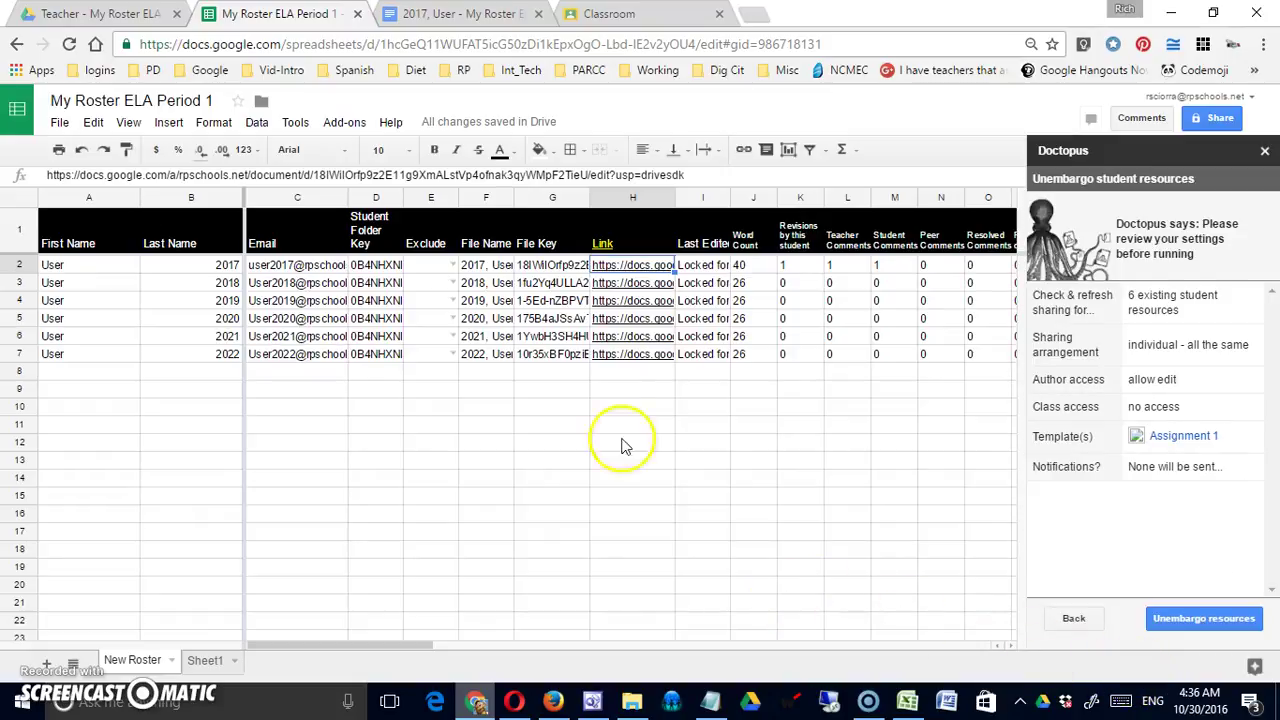
left_click(344, 122)
Send personalized feedback emails with subject 'Feedback on $fileName' and body starting 'Dear $firstName'
mouse_move(360, 150)
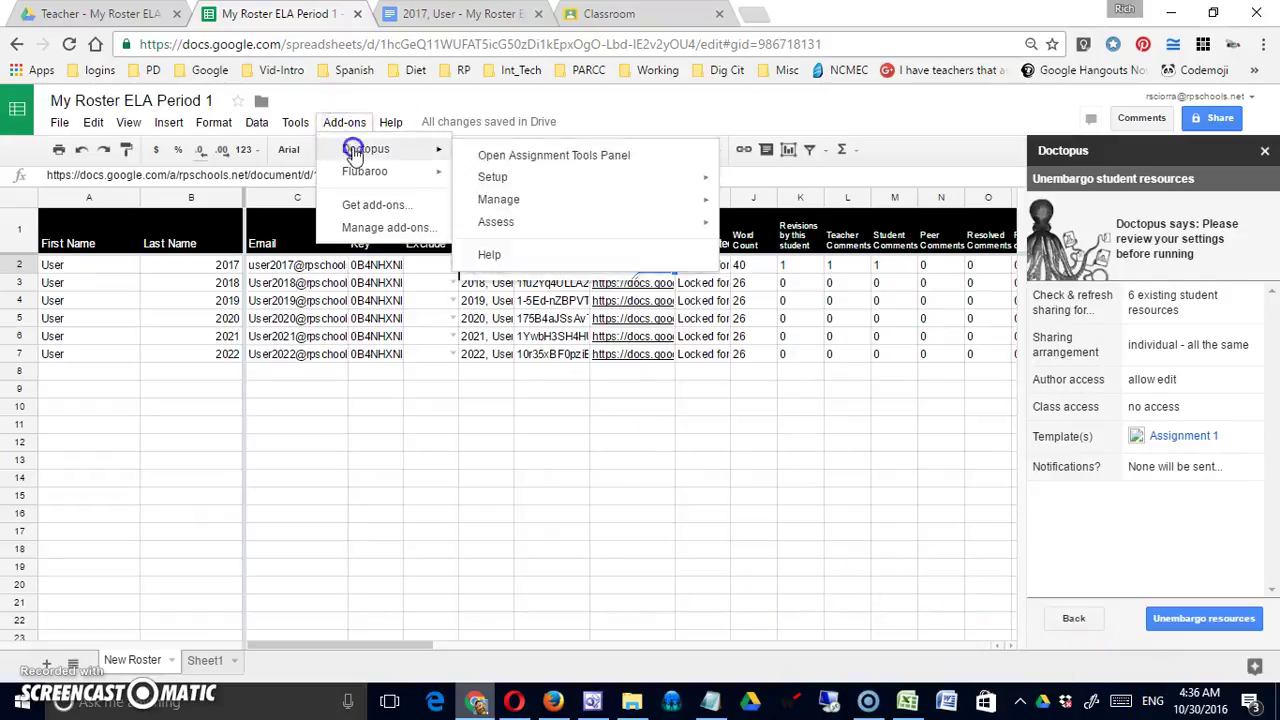
left_click(500, 155)
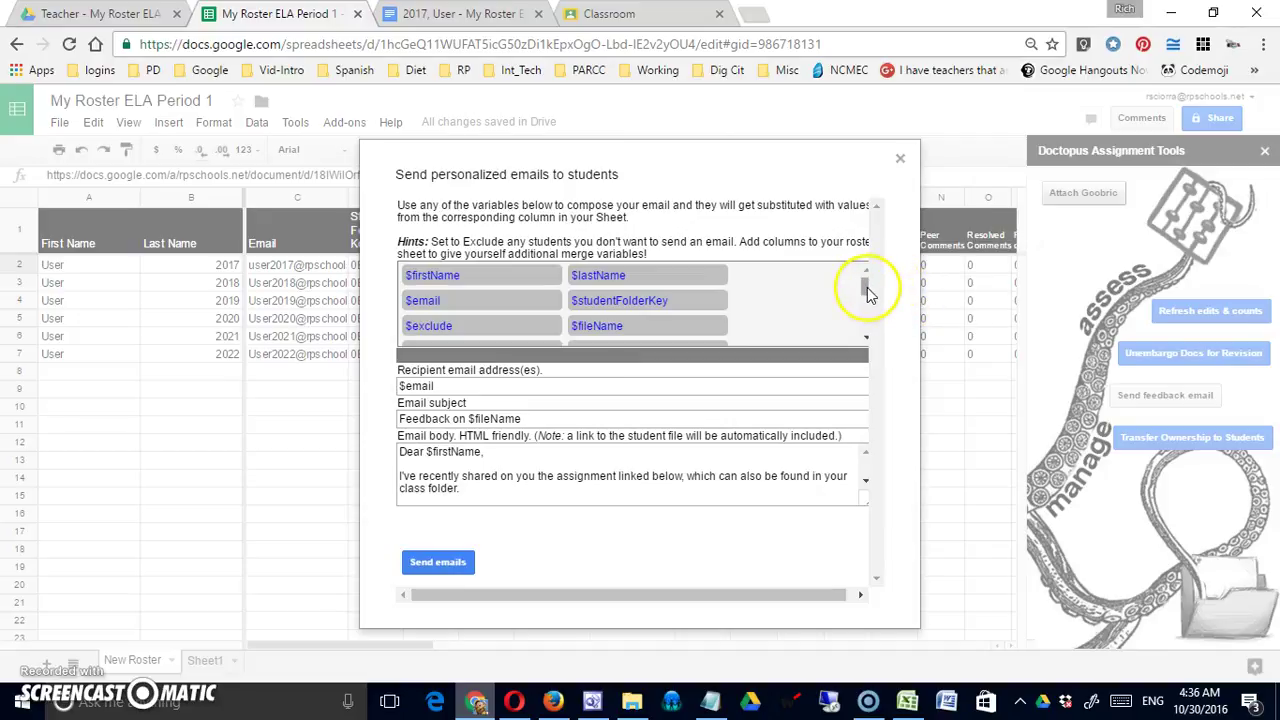
mouse_move(867, 287)
left_mouse_down()
mouse_move(865, 325)
mouse_move(868, 285)
left_mouse_up()
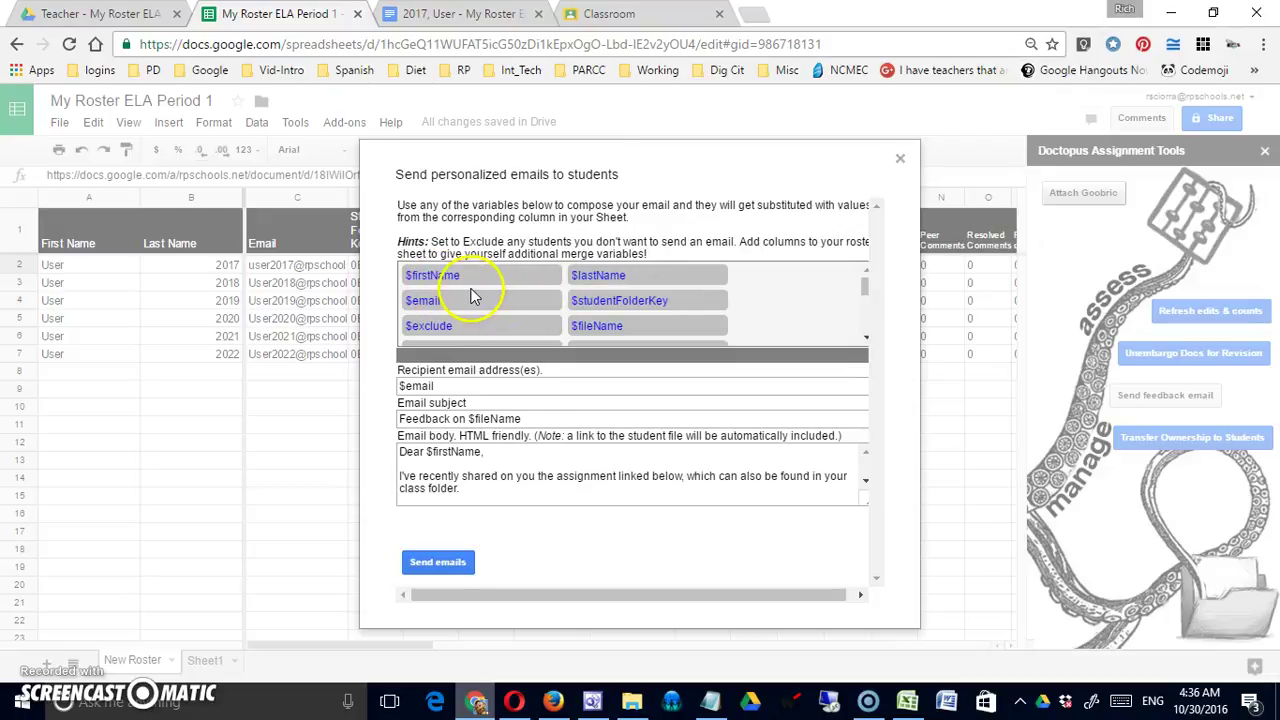
left_click(631, 310)
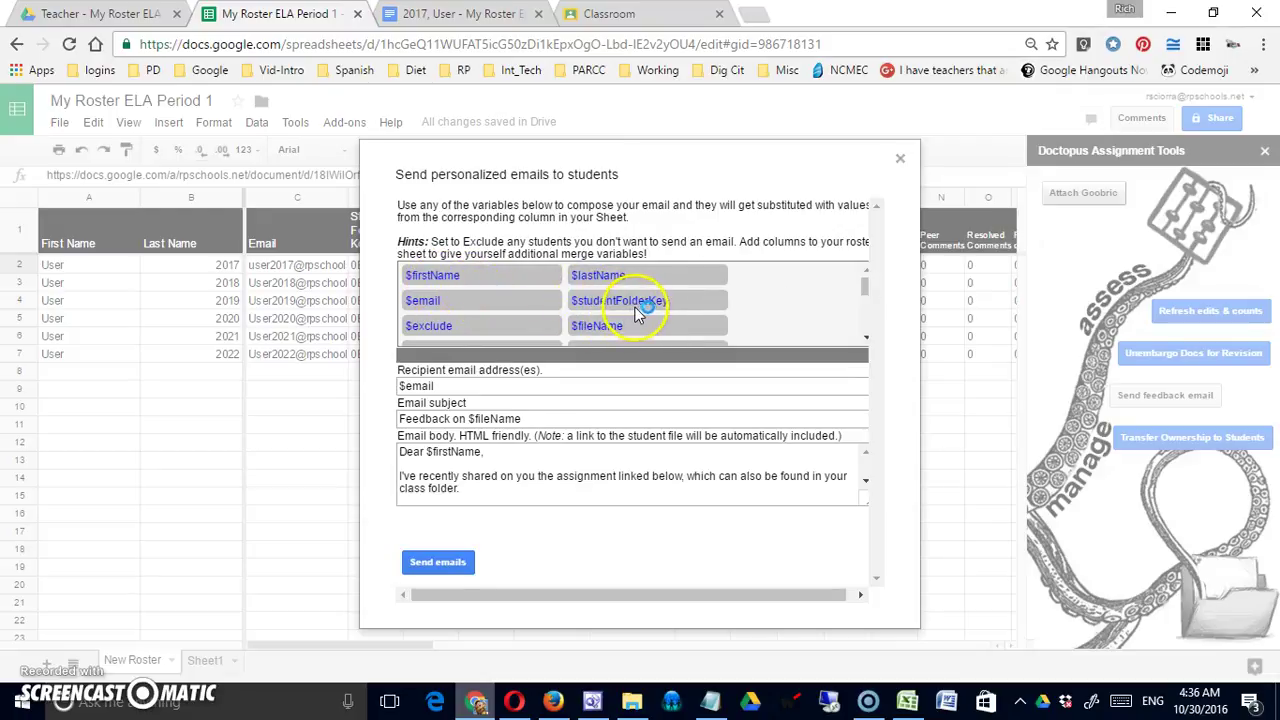
left_click_drag(864, 288, 840, 305)
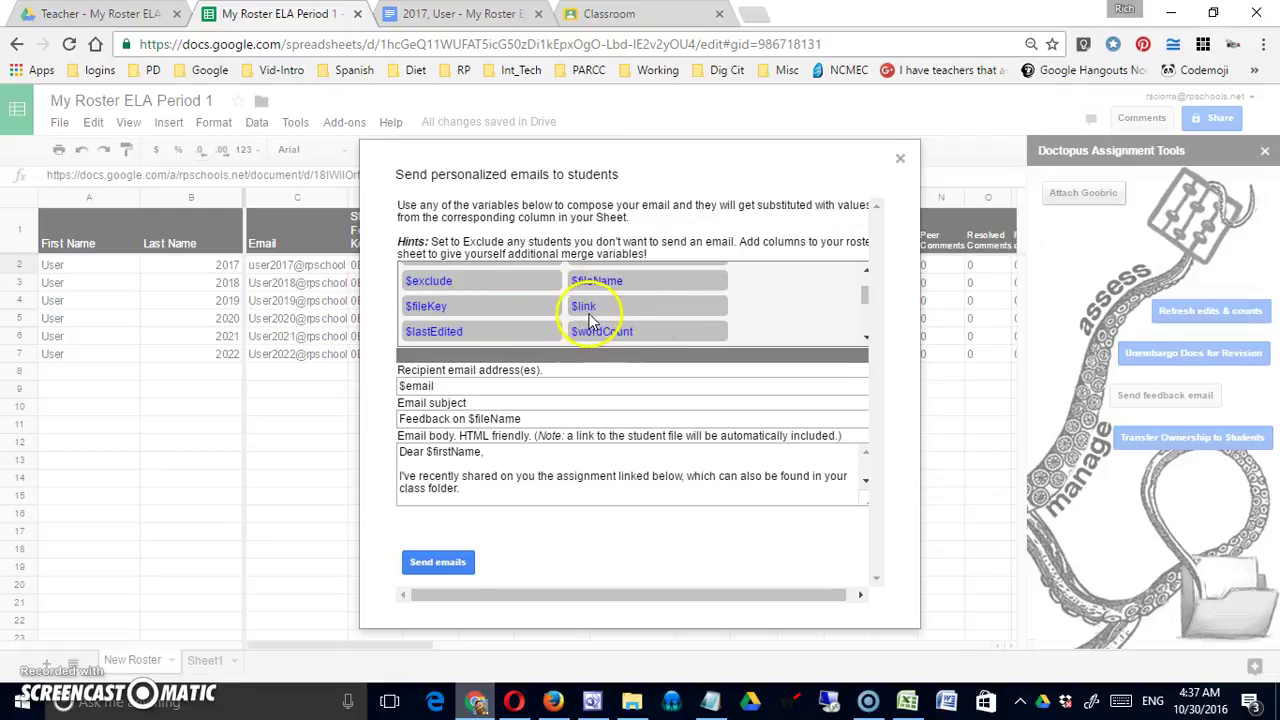
left_click_drag(866, 296, 866, 323)
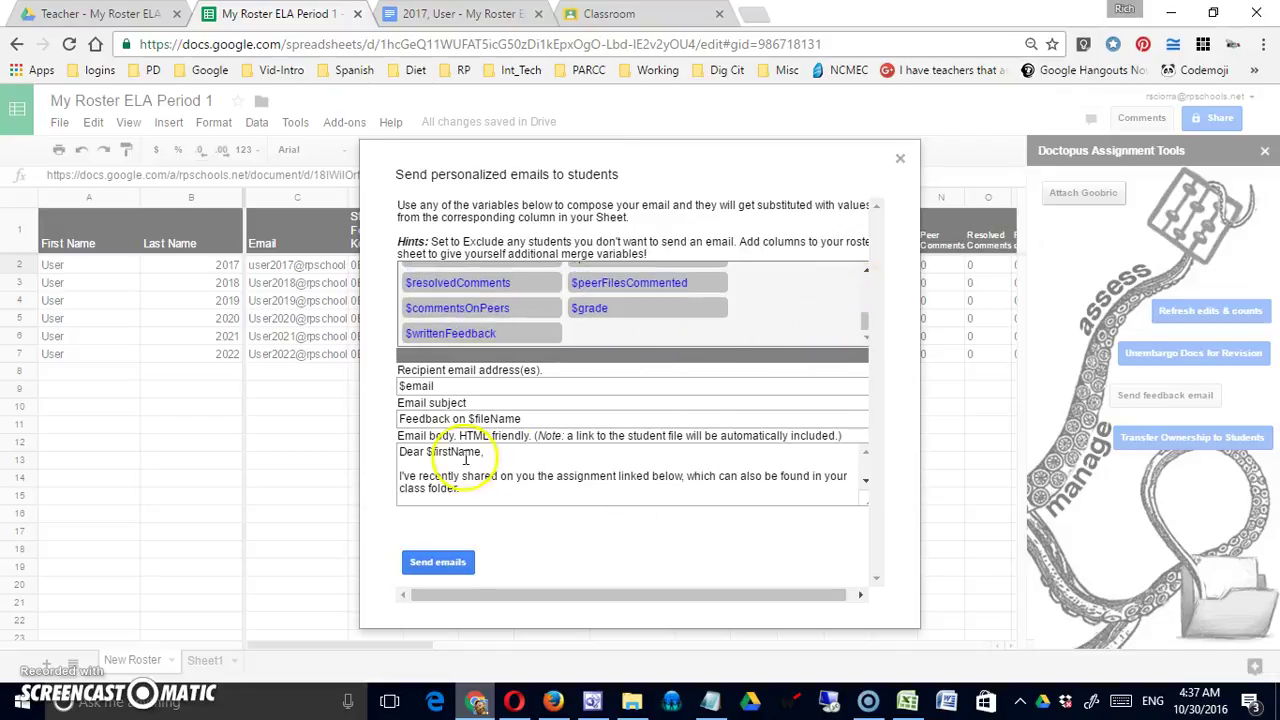
left_click(437, 563)
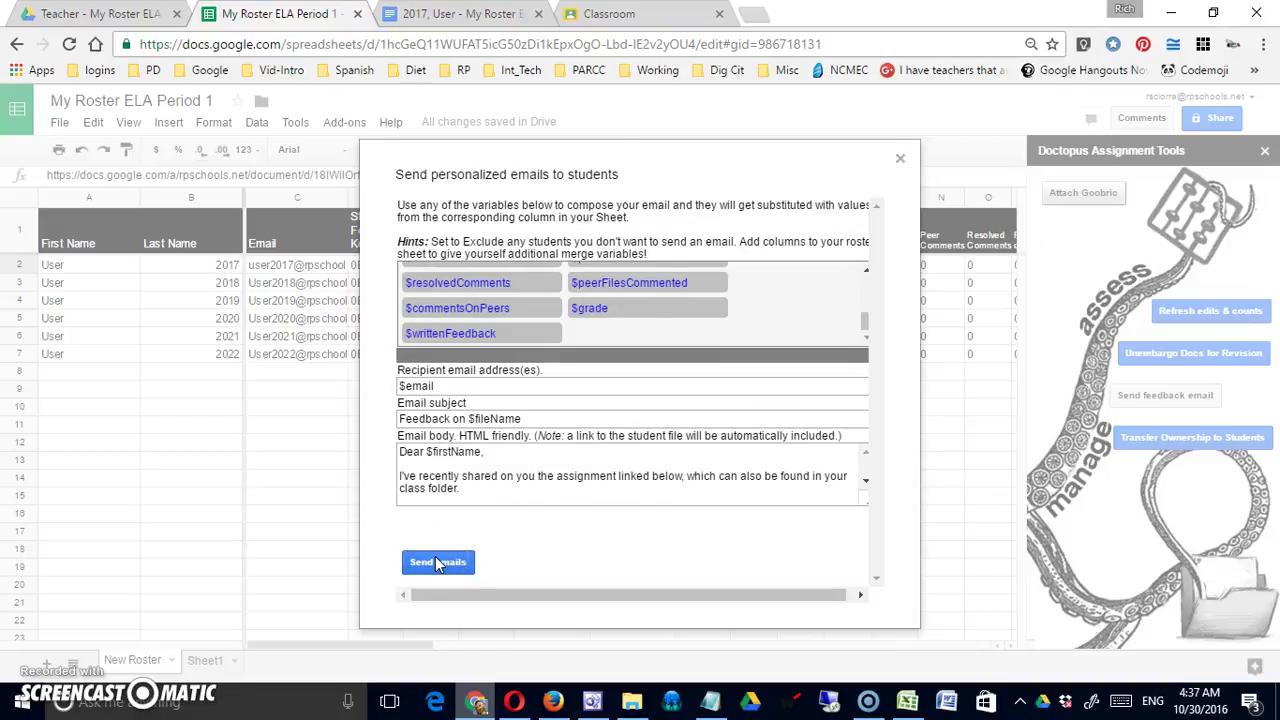
left_click(437, 563)
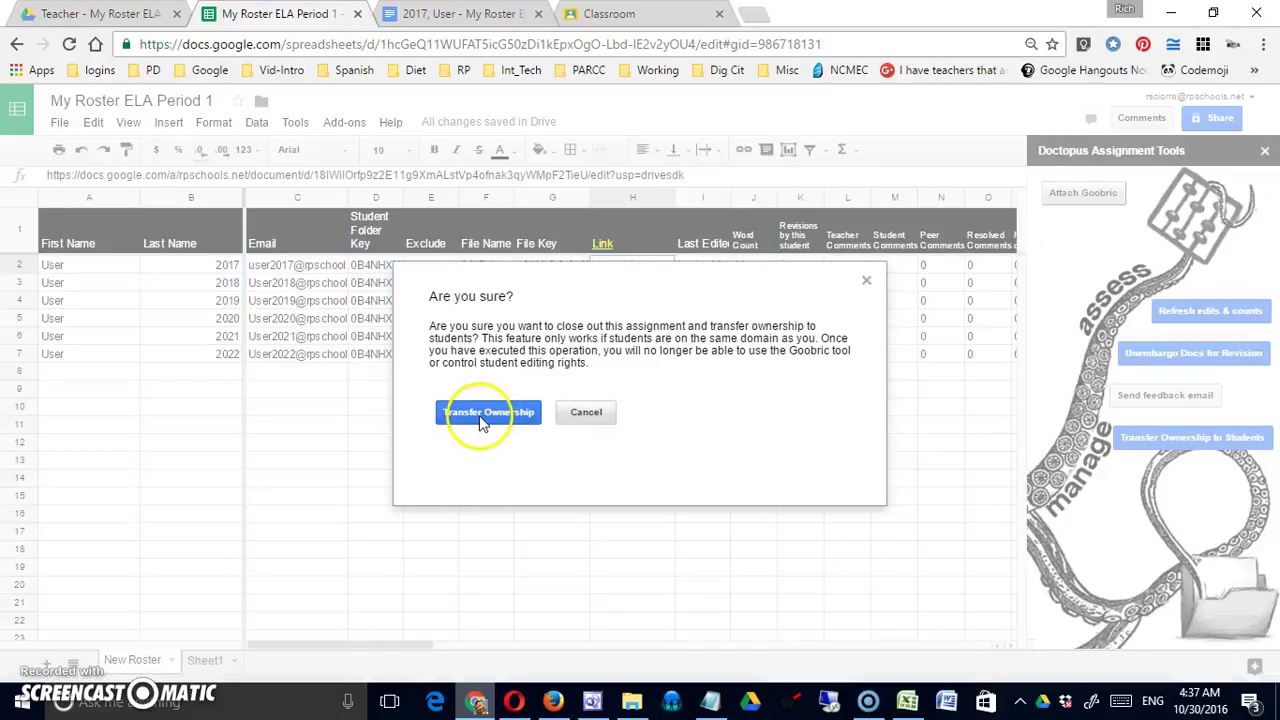
left_click(482, 418)
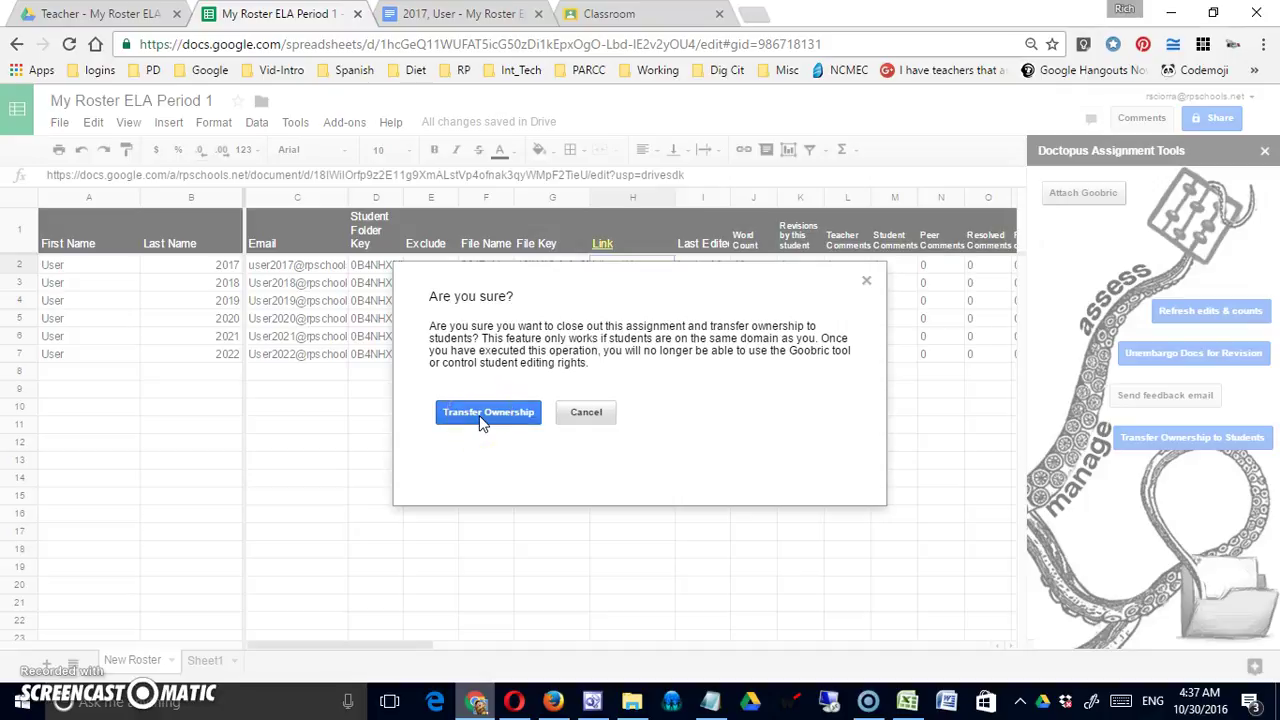
left_click(482, 420)
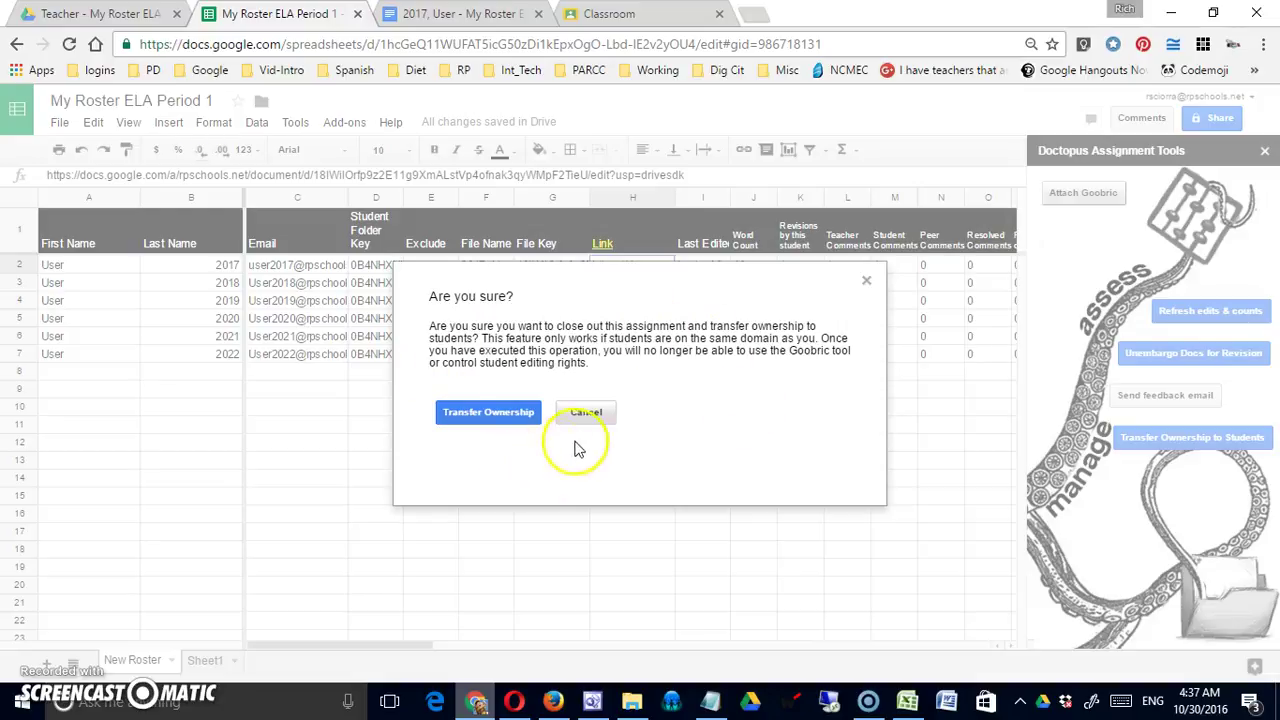
left_click(866, 284)
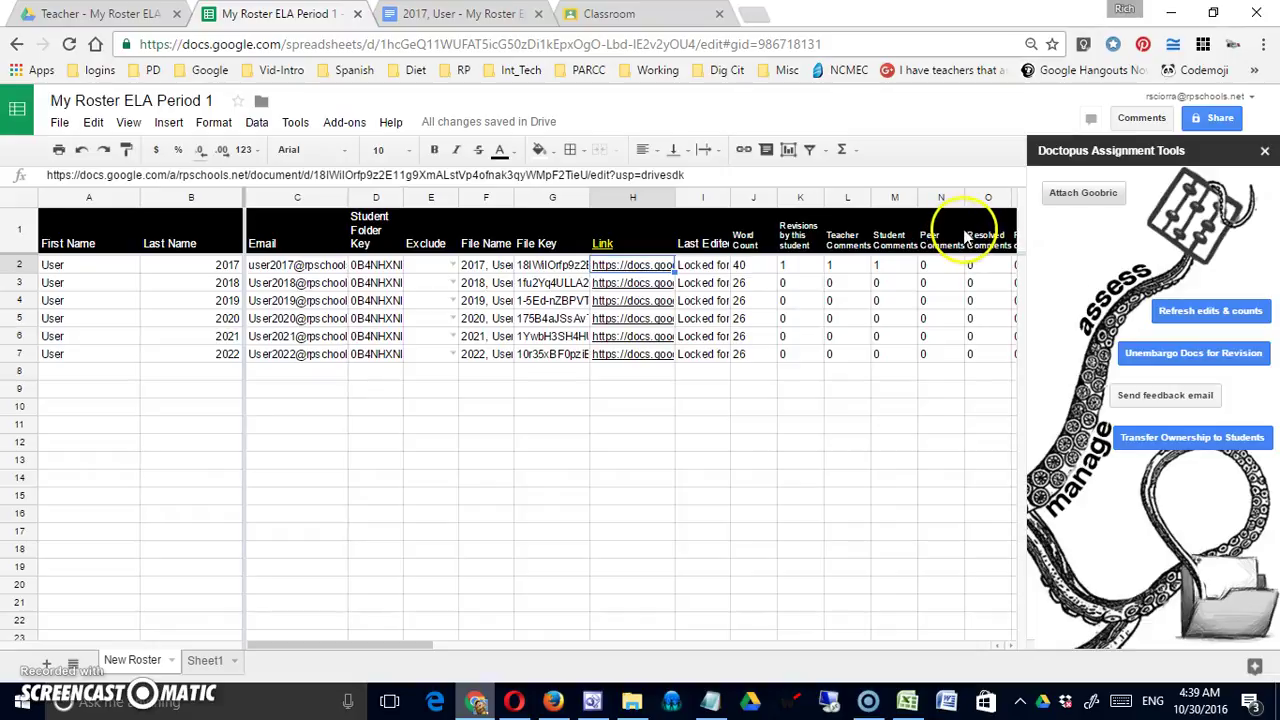
Read the note on the roster's comment column header
mouse_move(967, 238)
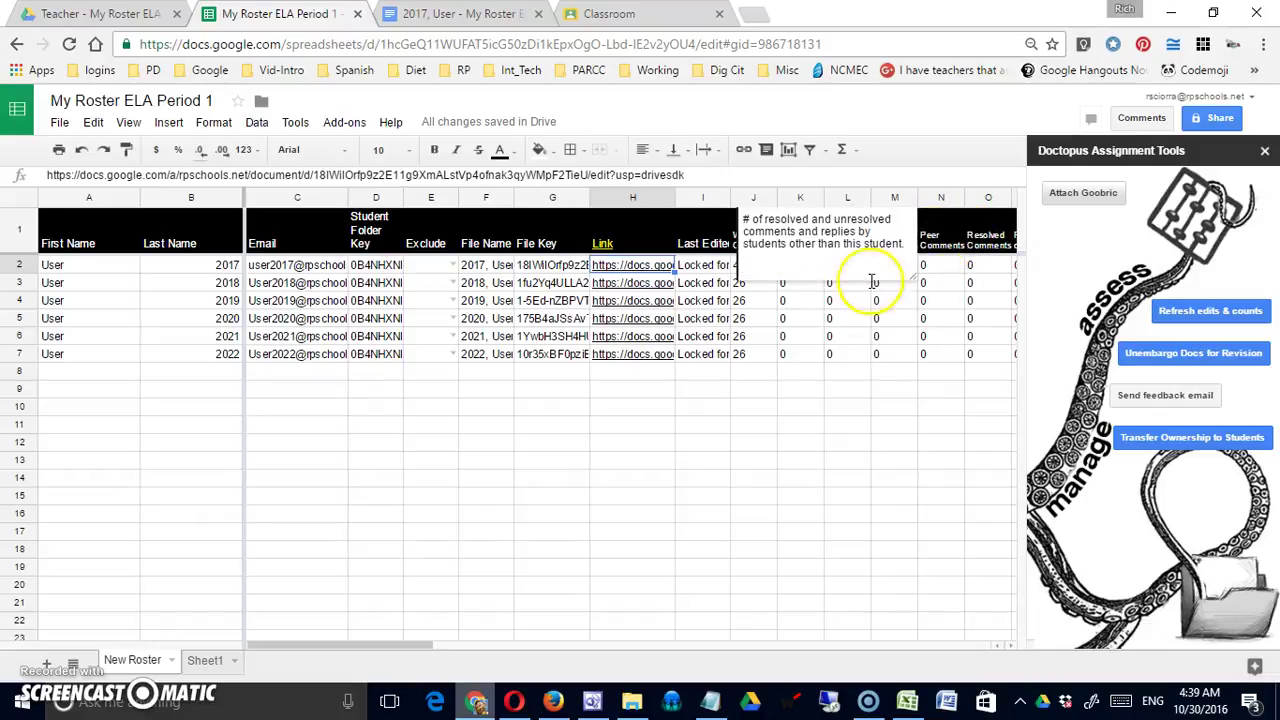